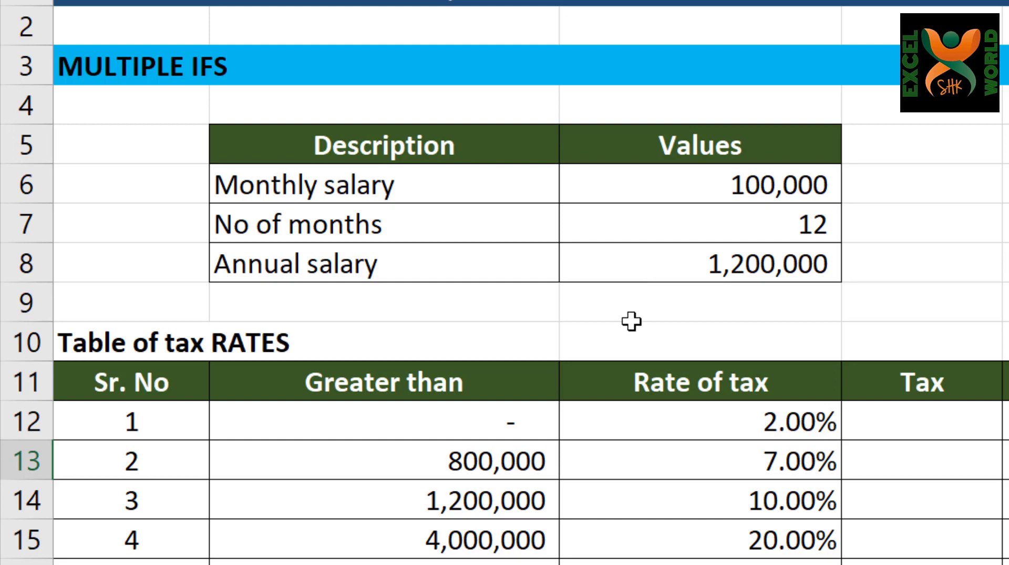
# Step: Build =IF($C$8>B12,$C$8*C12,0) in D12, taxing the annual salary at bracket 1's rate
pyautogui.click(634, 277)
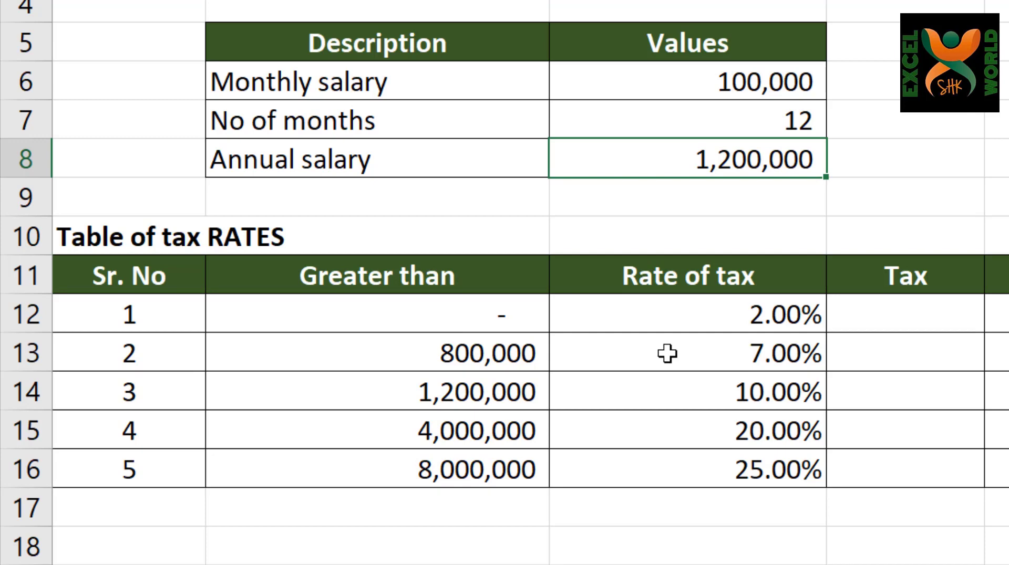
pyautogui.click(905, 314)
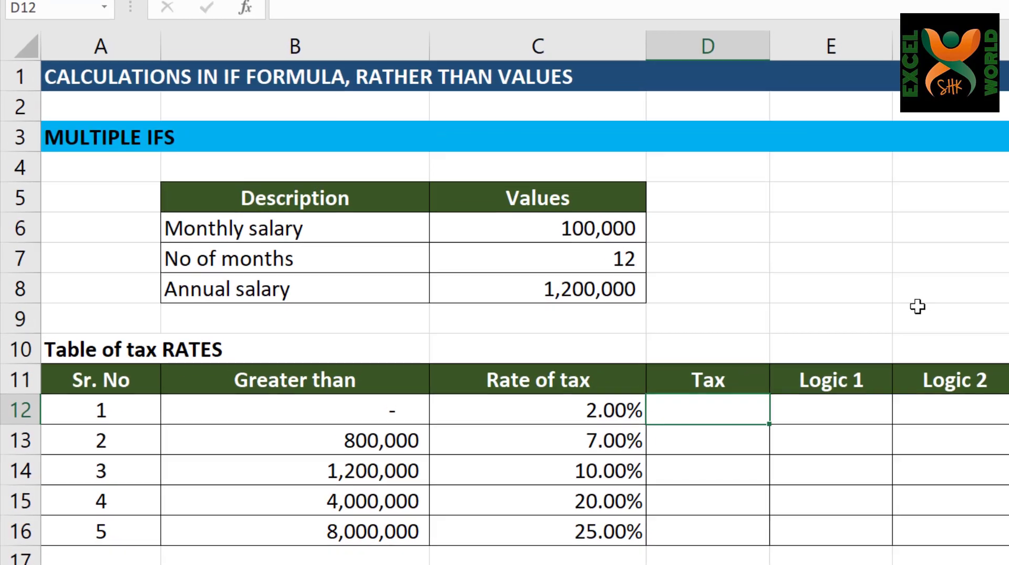
pyautogui.write('=')
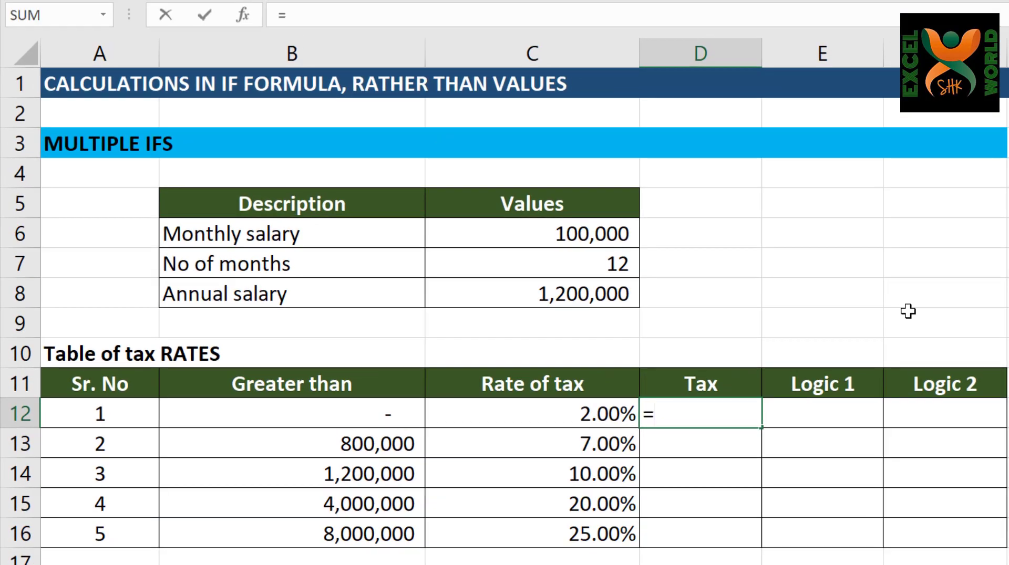
pyautogui.write('IF')
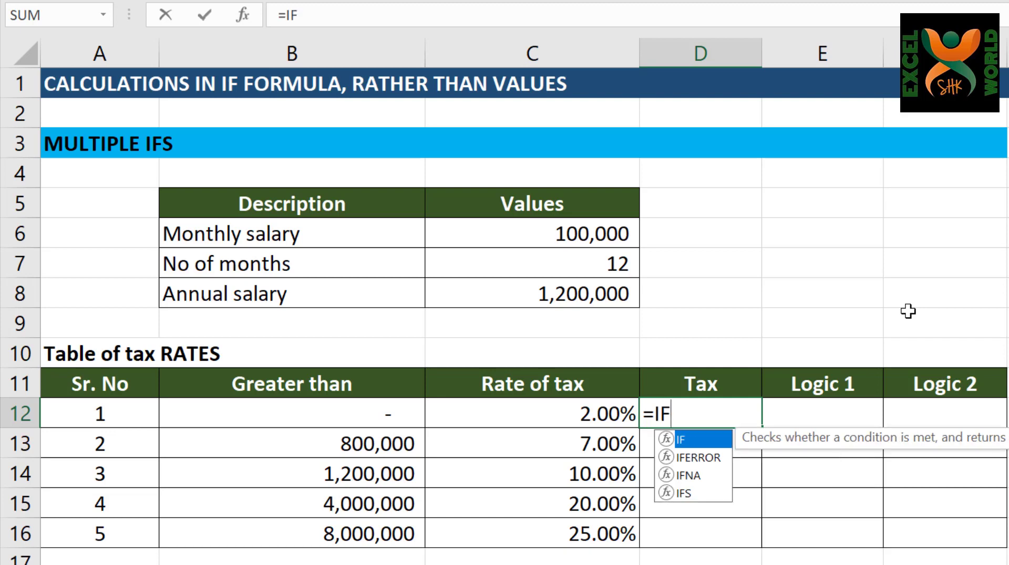
pyautogui.write('(')
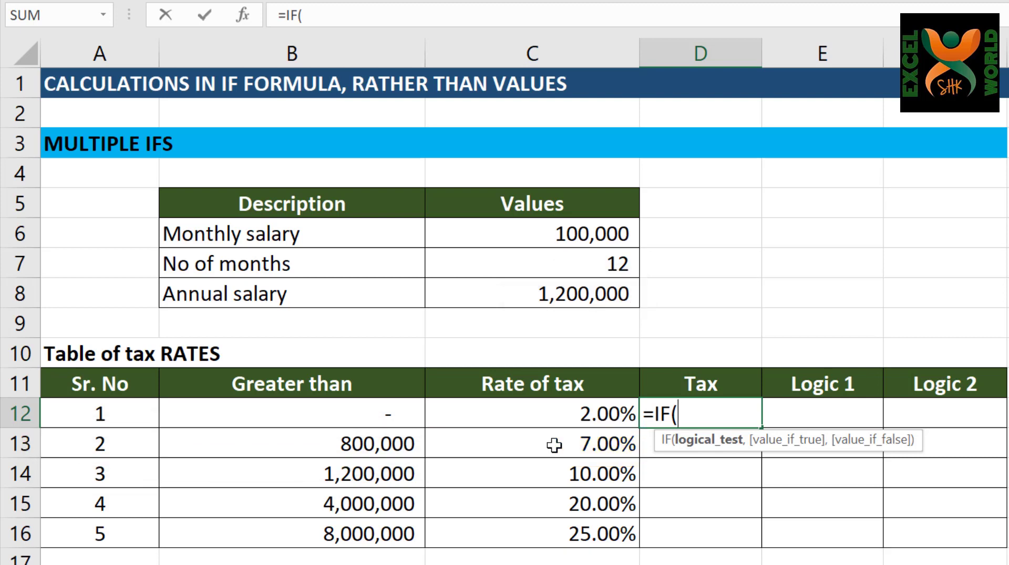
pyautogui.click(587, 293)
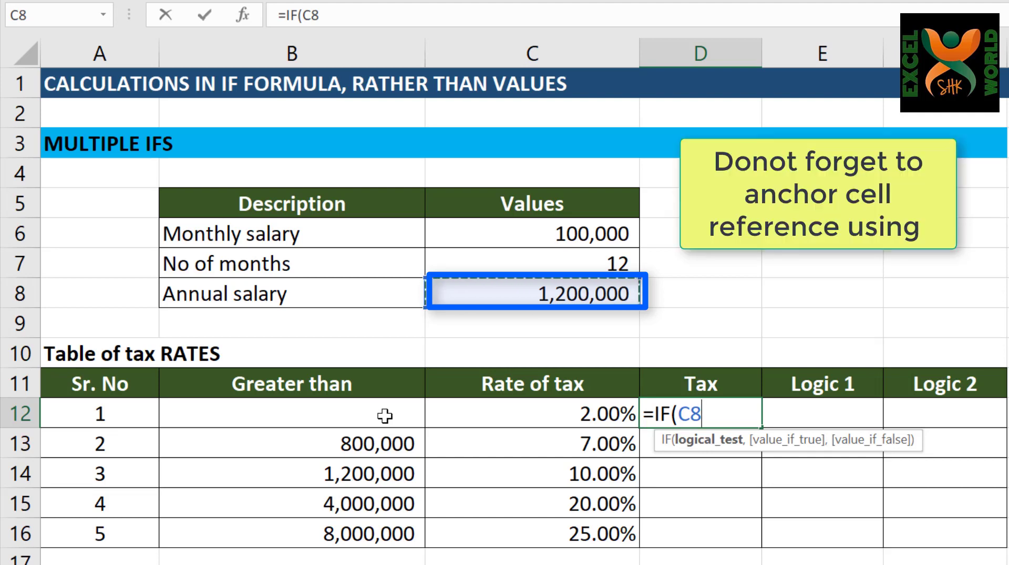
pyautogui.press('F4')
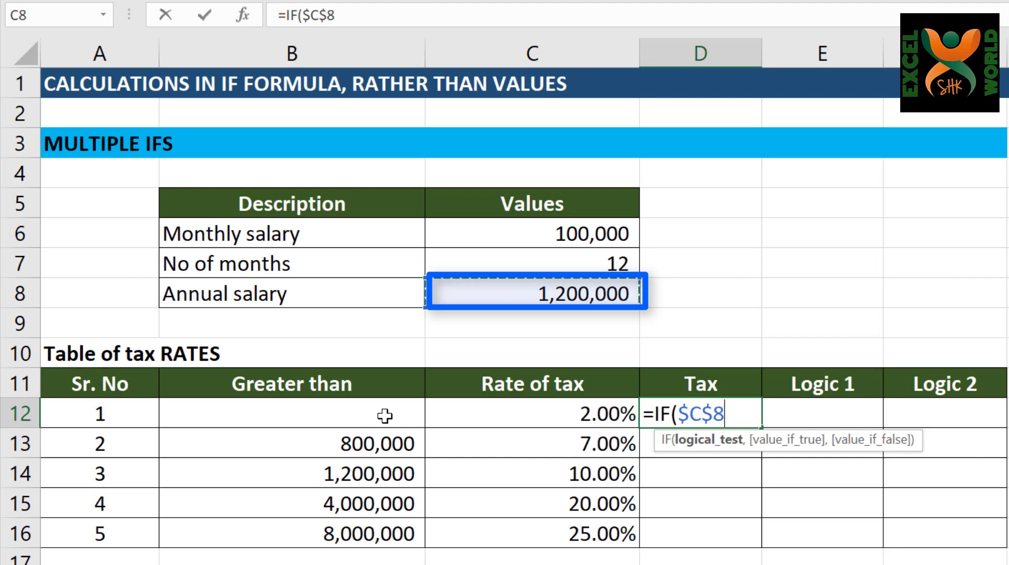
pyautogui.write('>')
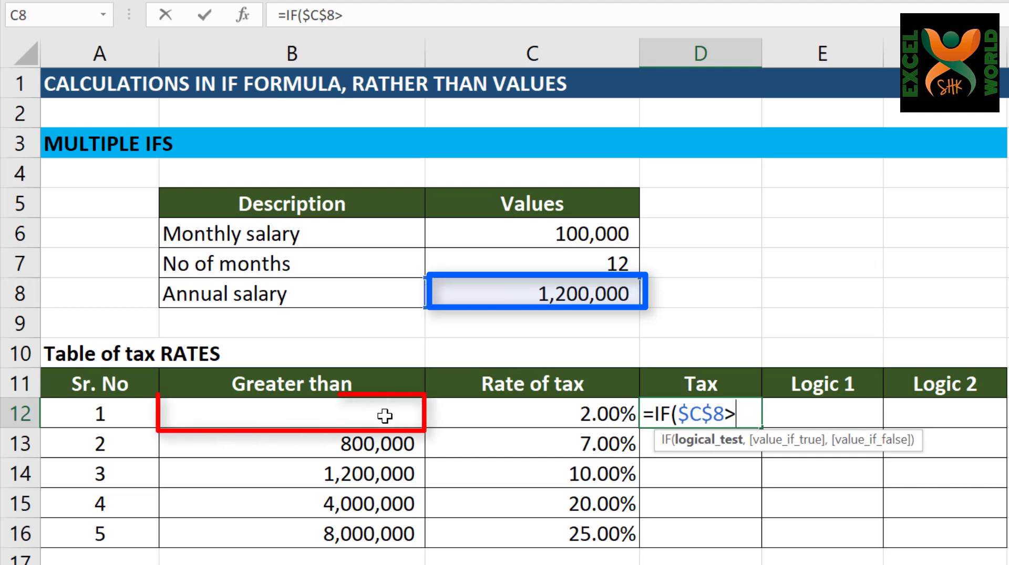
pyautogui.click(385, 416)
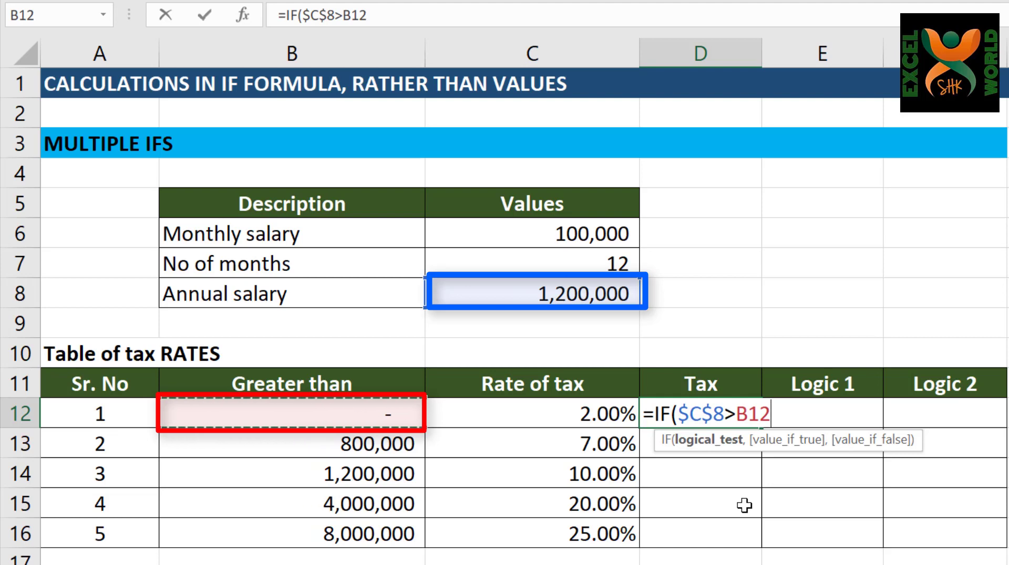
pyautogui.write(',')
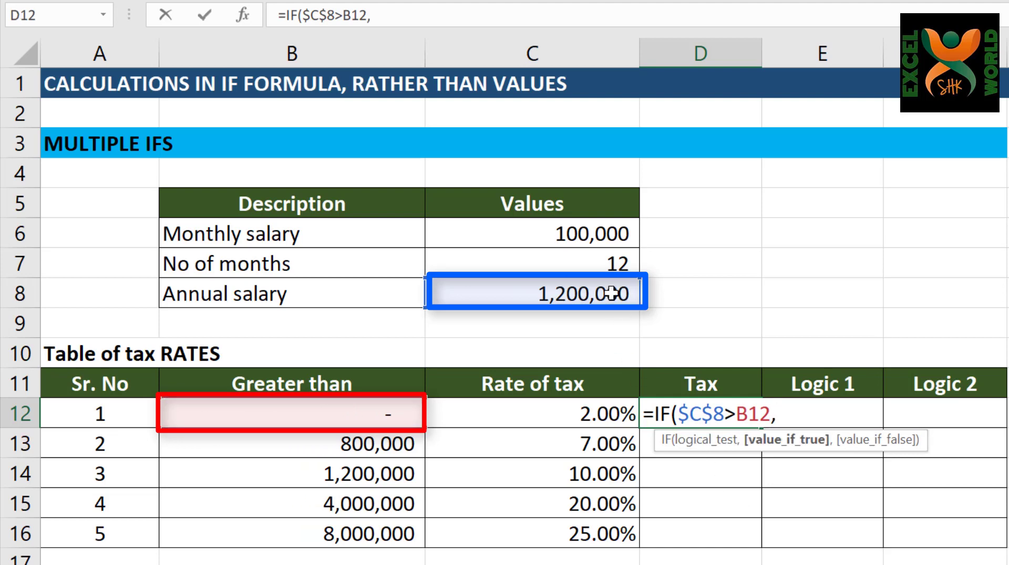
pyautogui.click(610, 292)
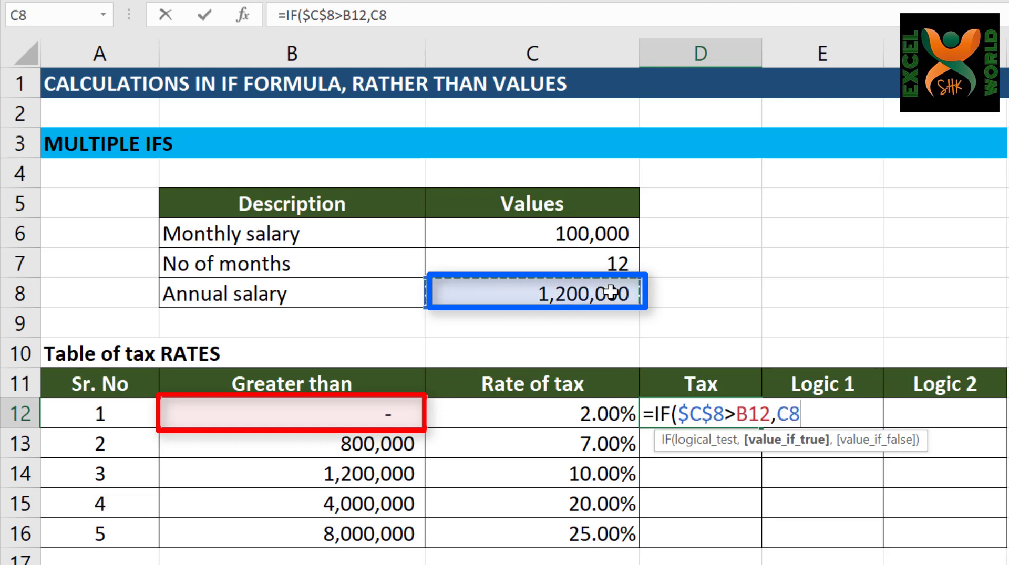
pyautogui.press('F4')
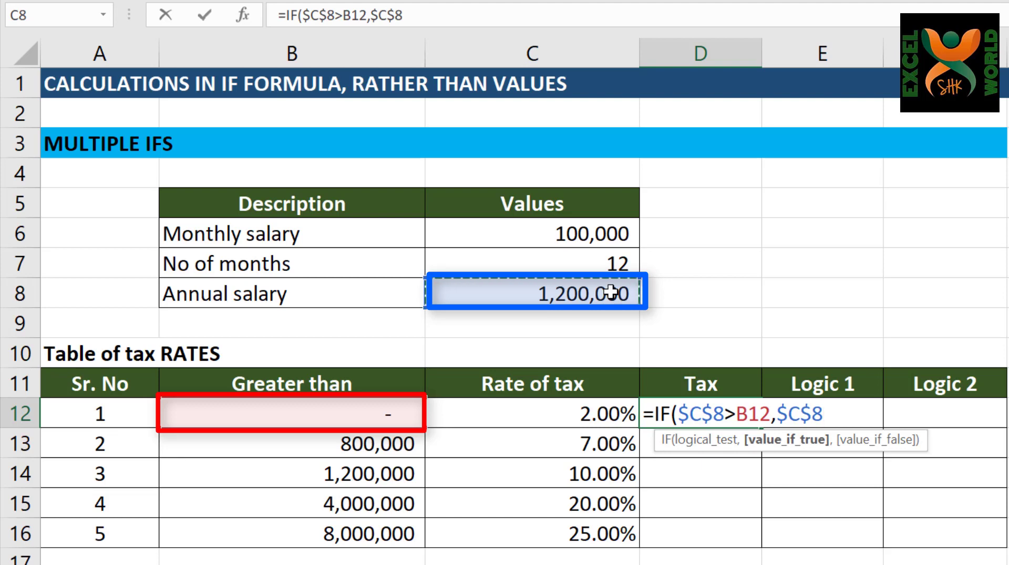
pyautogui.write('*')
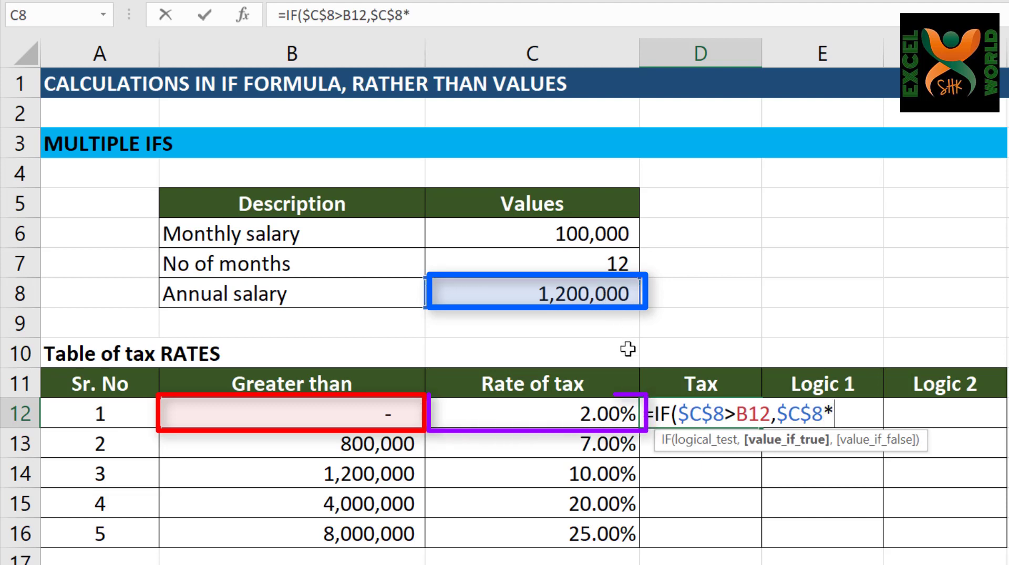
pyautogui.click(617, 404)
pyautogui.write(',')
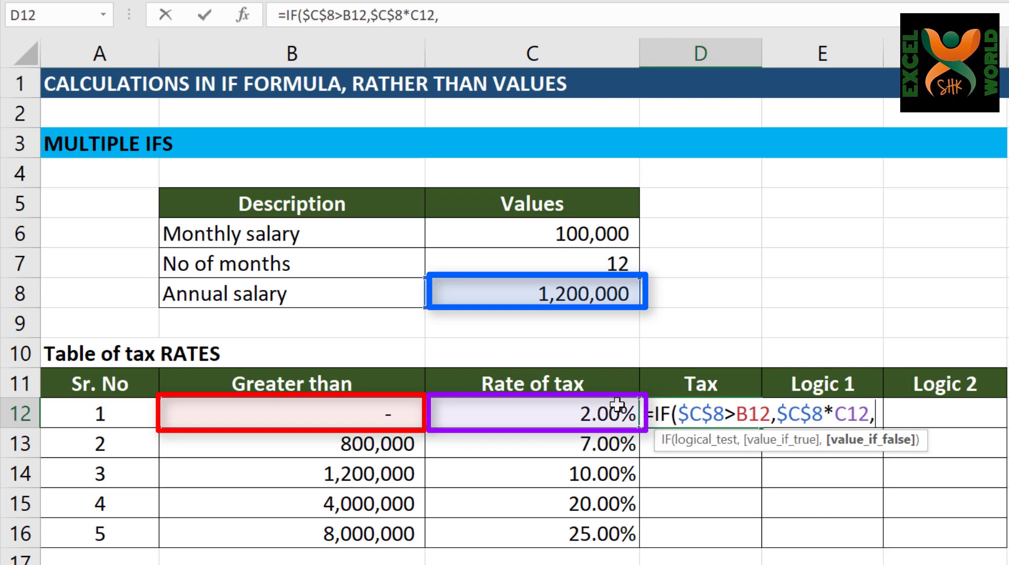
pyautogui.write('0)')
# Step: Commit the D12 tax formula and copy it down through D13:D16
pyautogui.press('Return')
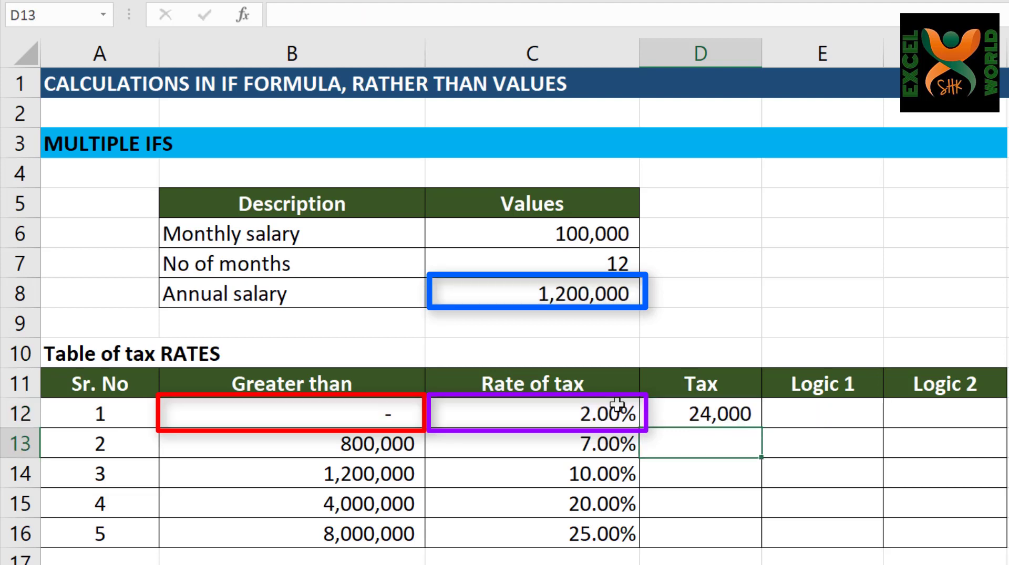
pyautogui.press('Up')
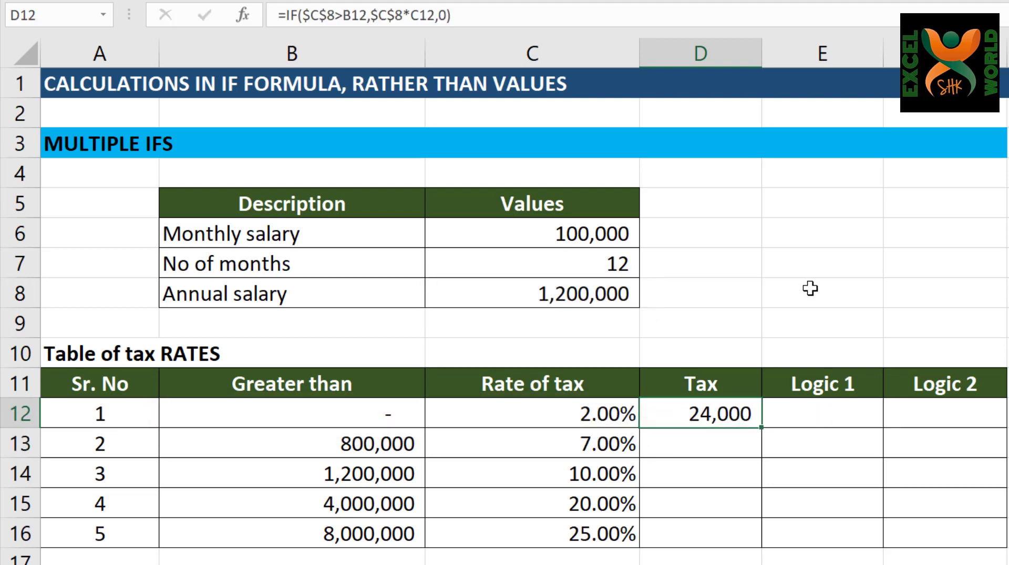
pyautogui.hotkey('ctrl', 'c')
pyautogui.hotkey('shift', 'Down')
pyautogui.hotkey('shift', 'Down')
pyautogui.hotkey('shift', 'Down')
pyautogui.hotkey('shift', 'Down')
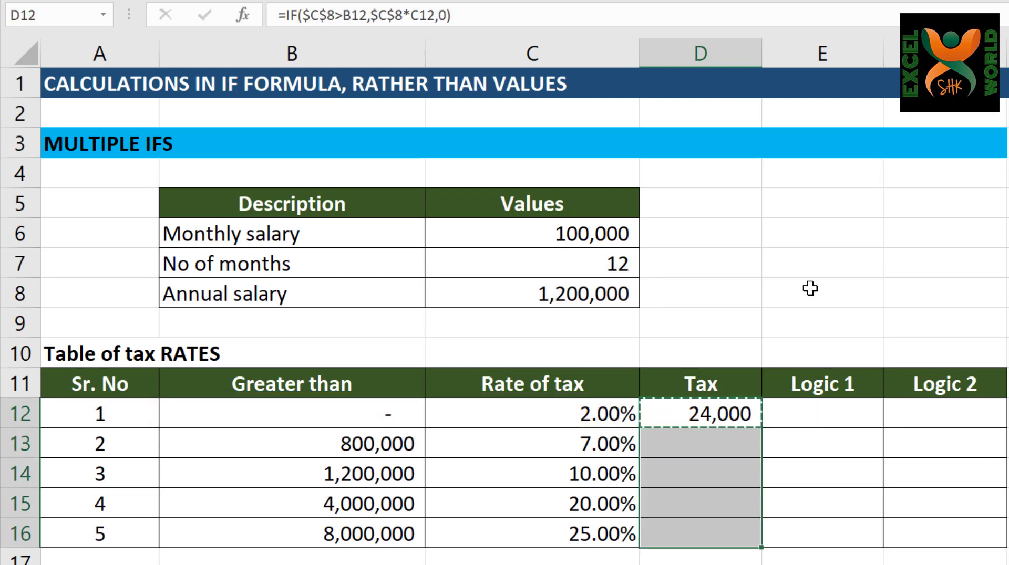
pyautogui.press('Return')
pyautogui.press('Down')
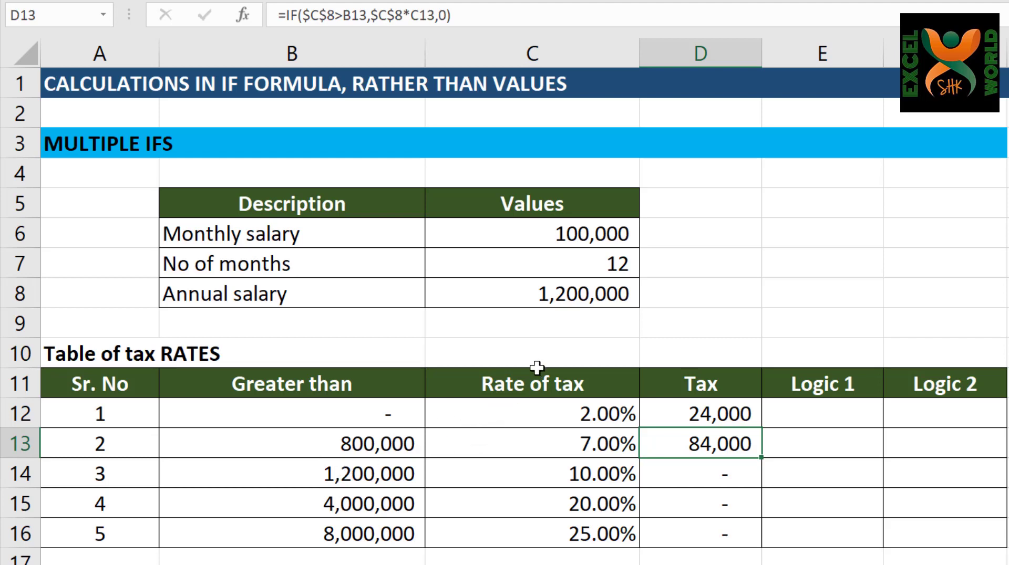
# Step: Change the monthly salary in C6 to 200,000, then review the 800,000 and 1,200,000 thresholds
pyautogui.click(527, 233)
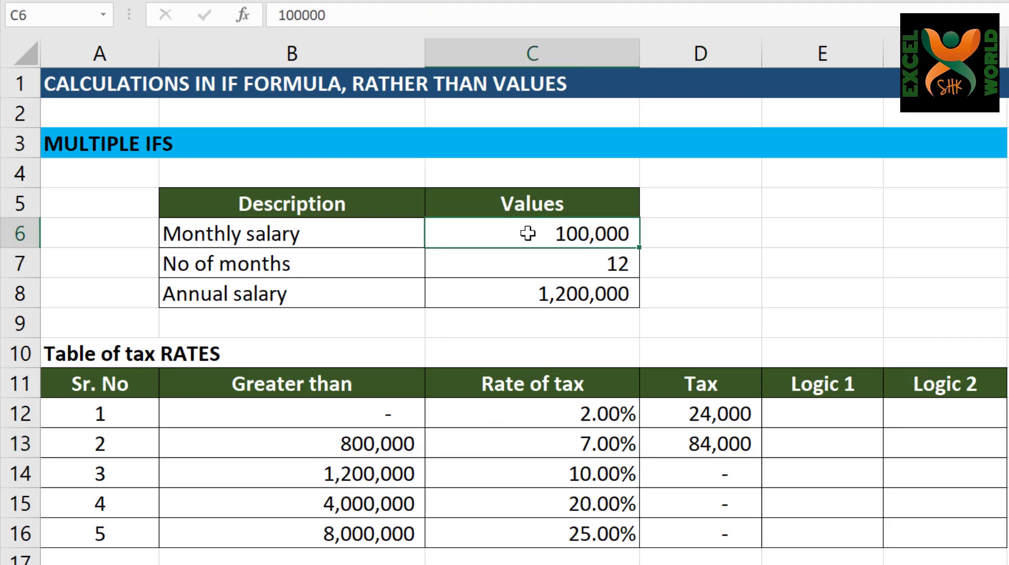
pyautogui.write('200000')
pyautogui.press('Return')
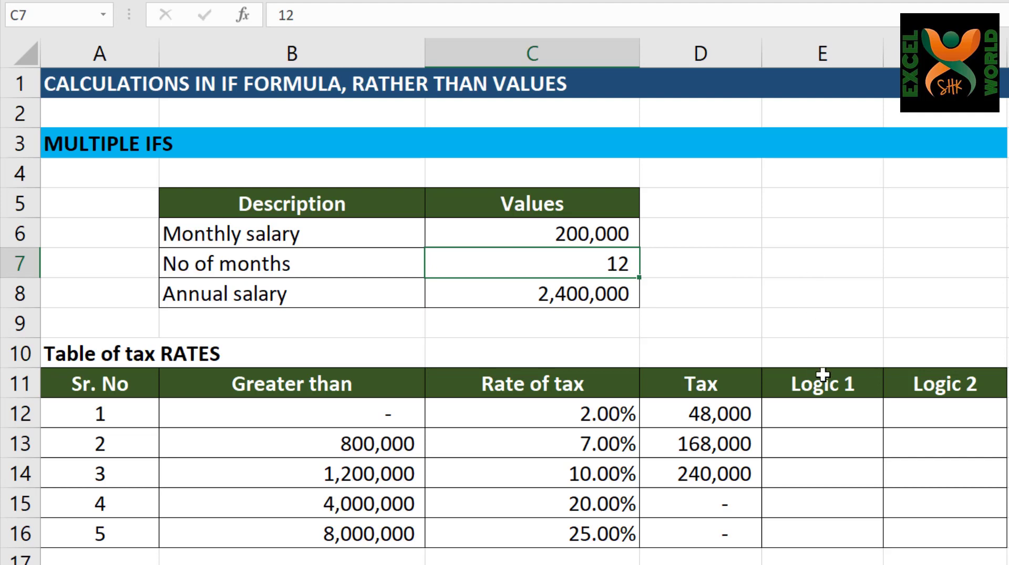
pyautogui.click(828, 415)
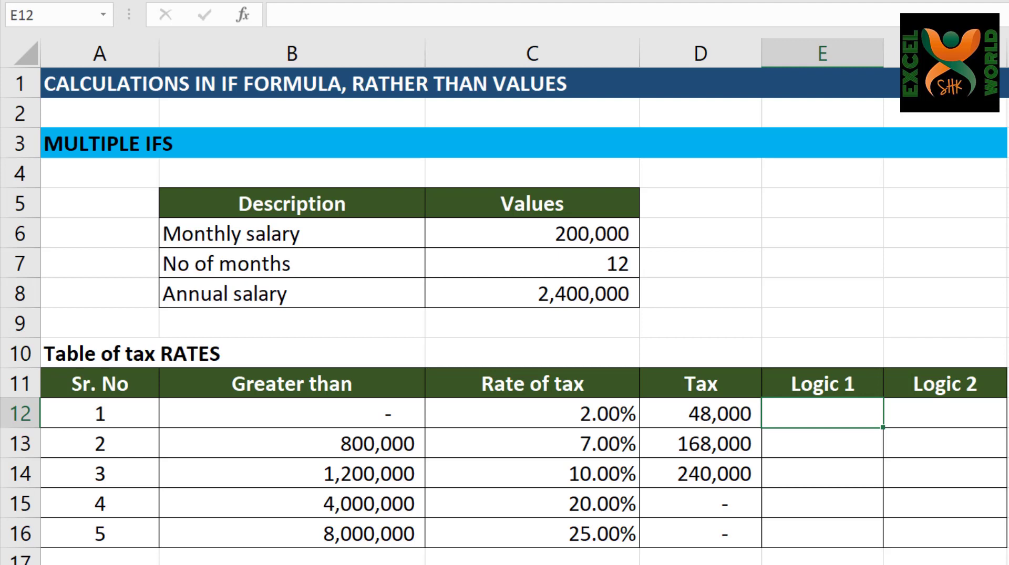
pyautogui.click(294, 444)
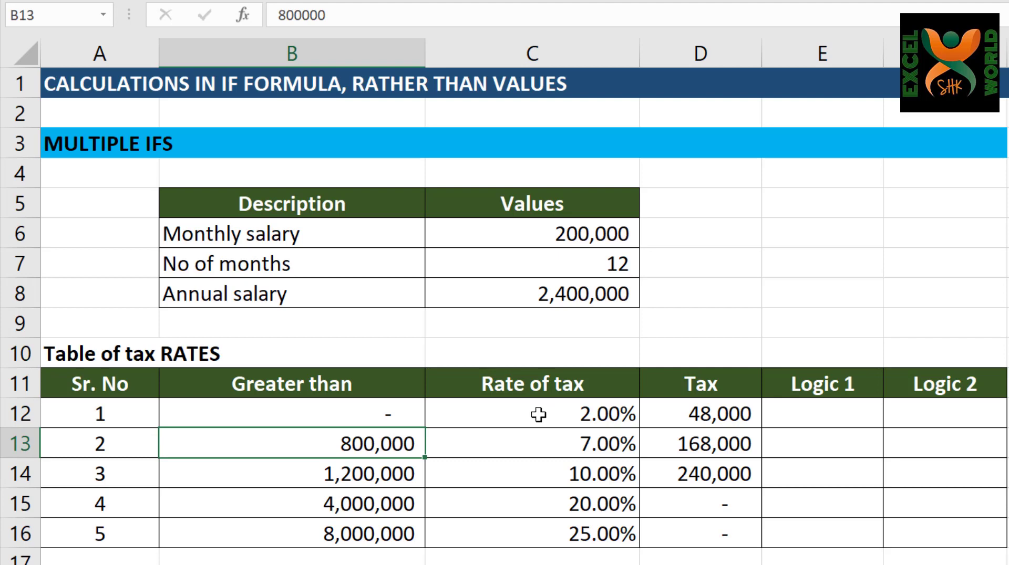
pyautogui.press('Down')
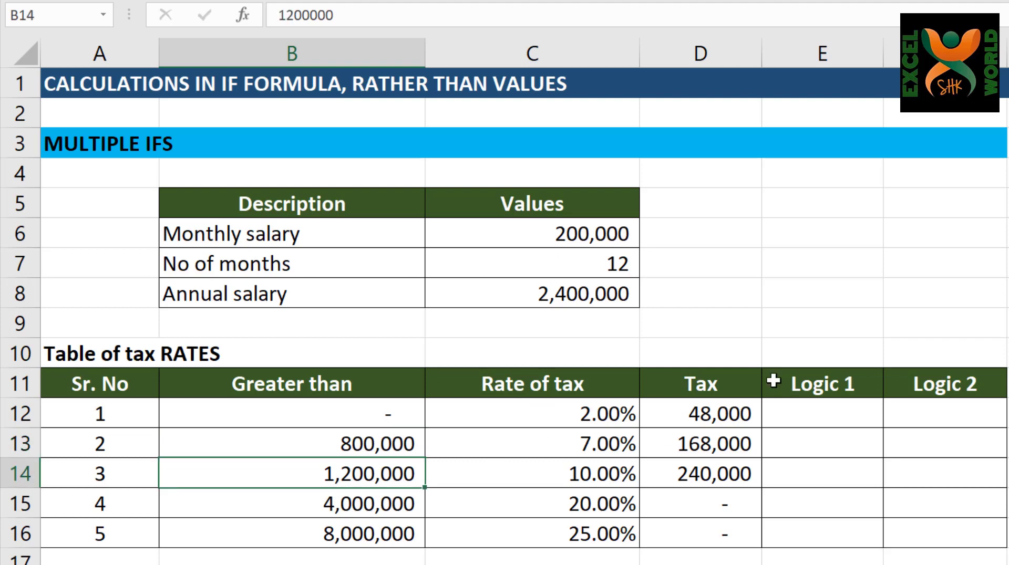
pyautogui.click(796, 413)
# Step: Enter the Logic 1 test =$C$8>B12 in E12, which returns TRUE
pyautogui.write('=')
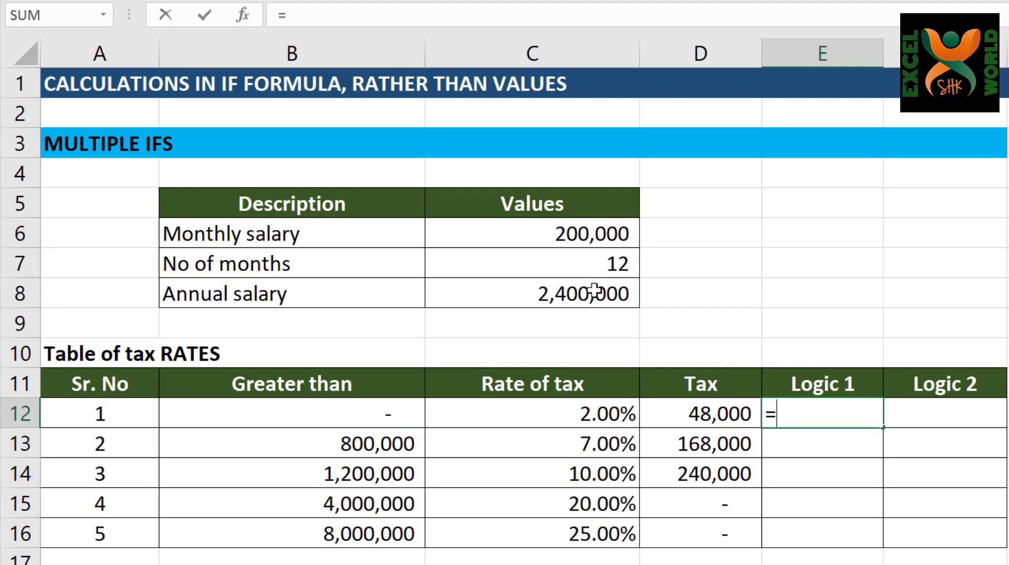
pyautogui.press('F4')
pyautogui.click(592, 294)
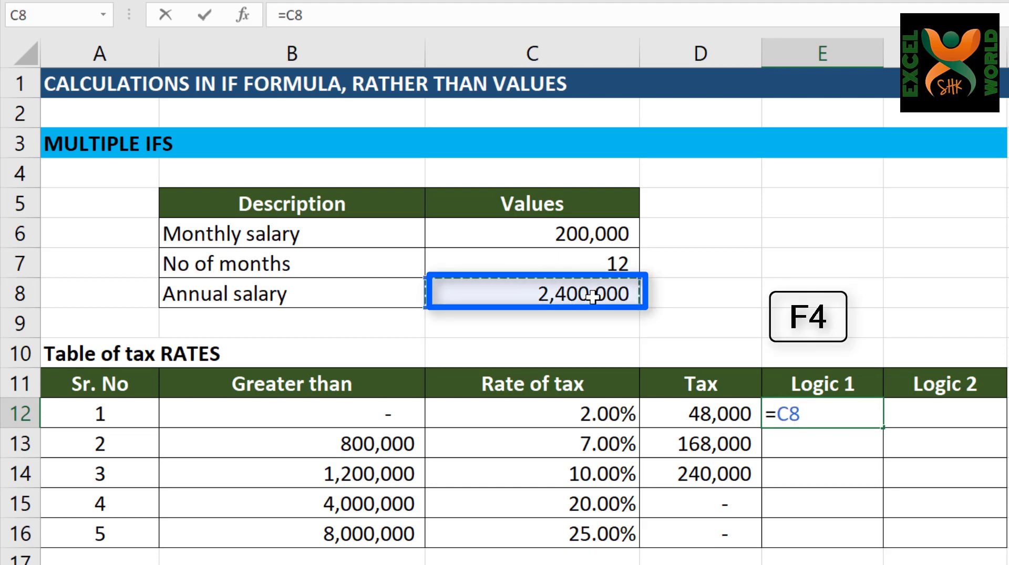
pyautogui.press('F4')
pyautogui.write('>')
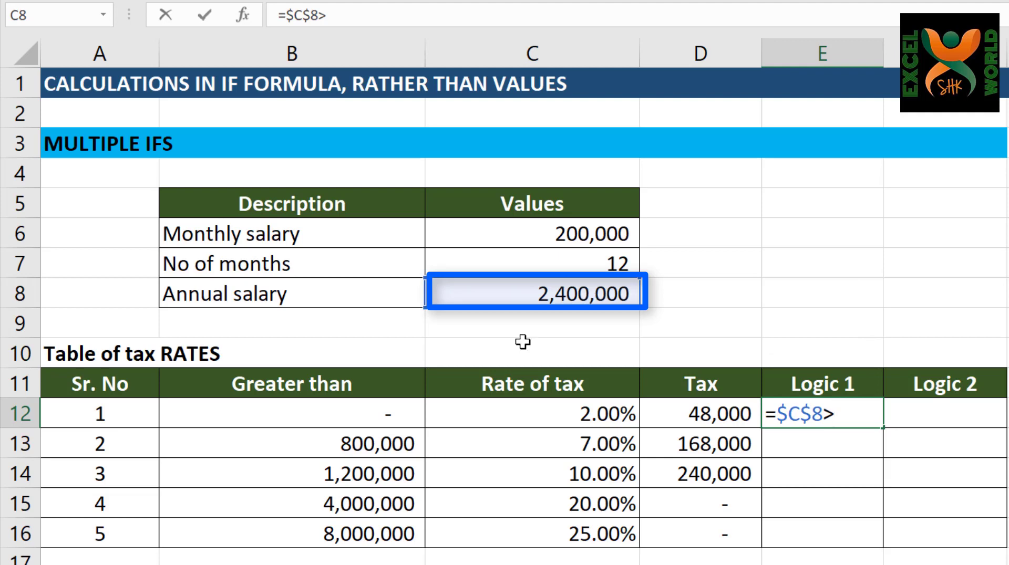
pyautogui.click(372, 419)
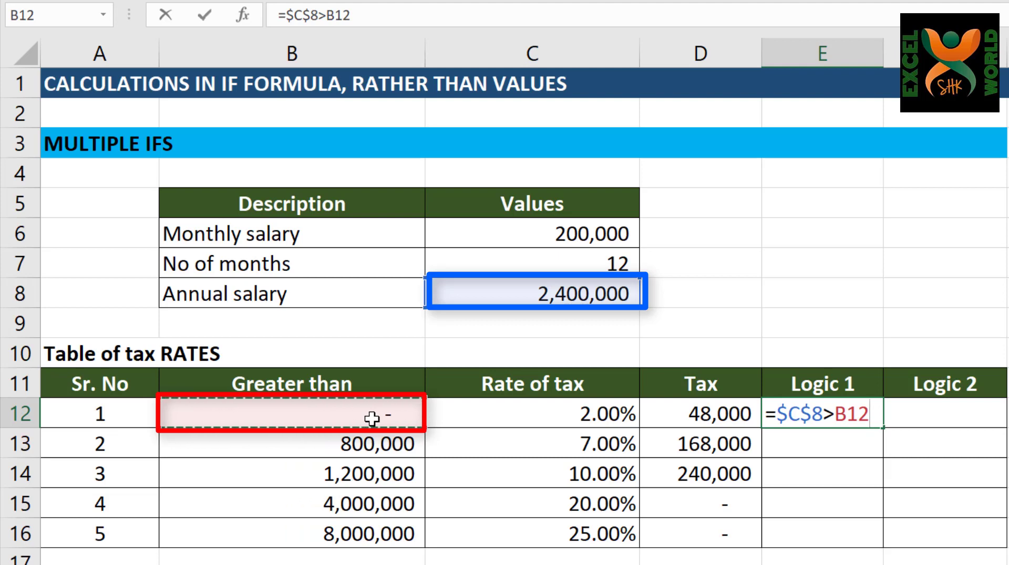
pyautogui.press('Return')
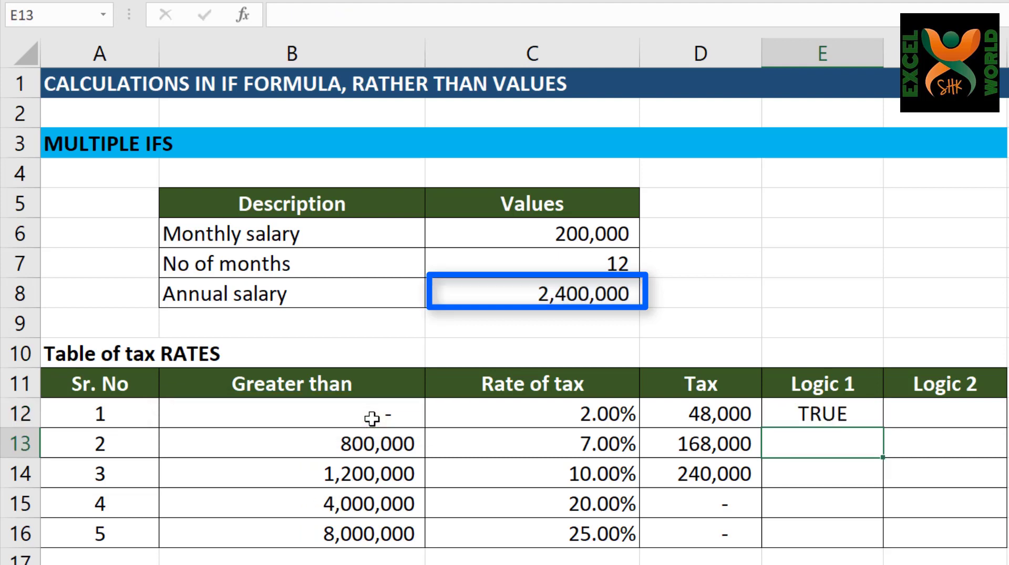
# Step: Enter the Logic 2 test =$C$8<=B13 in F12, which returns FALSE
pyautogui.press('Up')
pyautogui.press('Right')
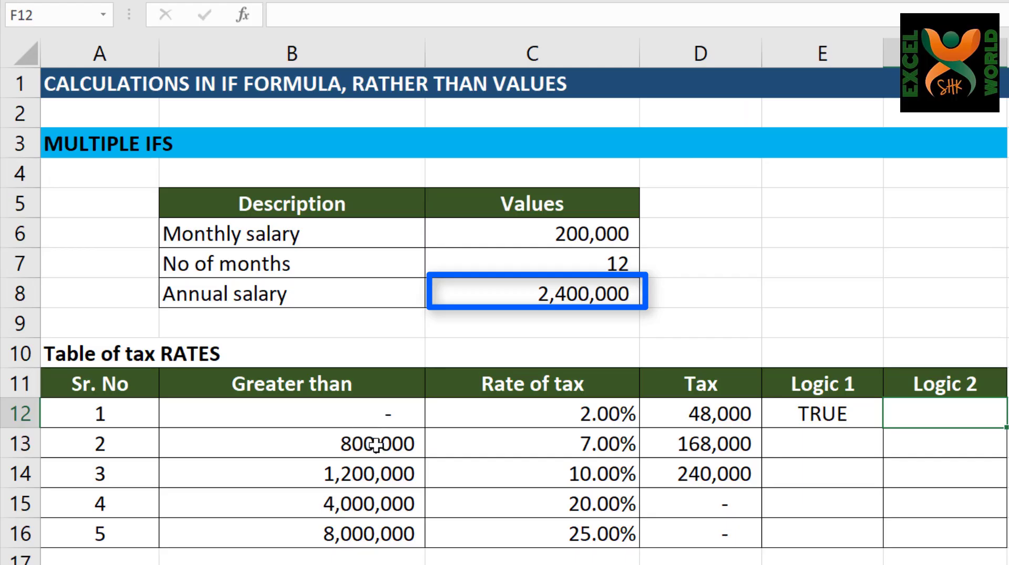
pyautogui.write('=')
pyautogui.click(581, 292)
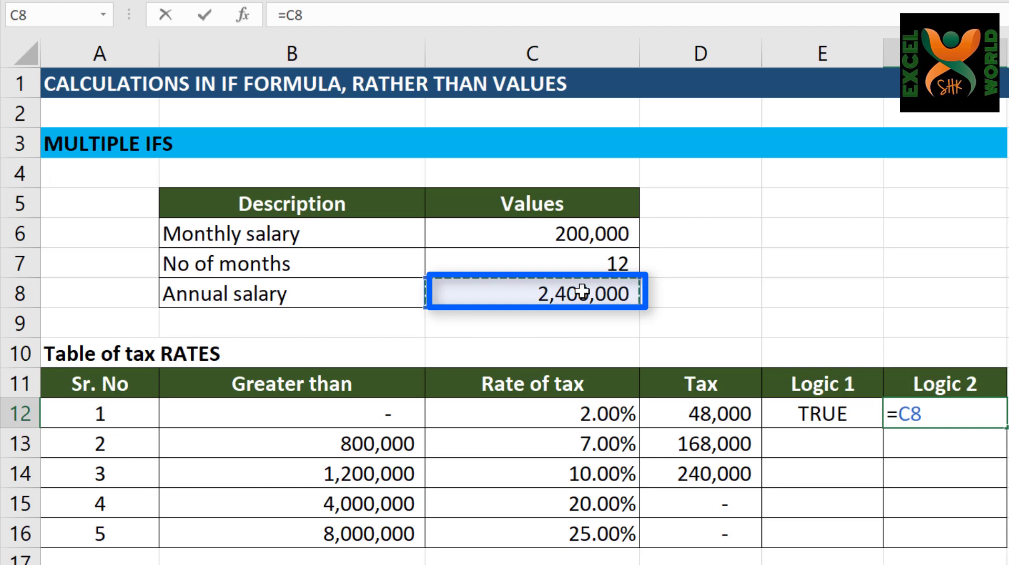
pyautogui.press('F4')
pyautogui.write('<')
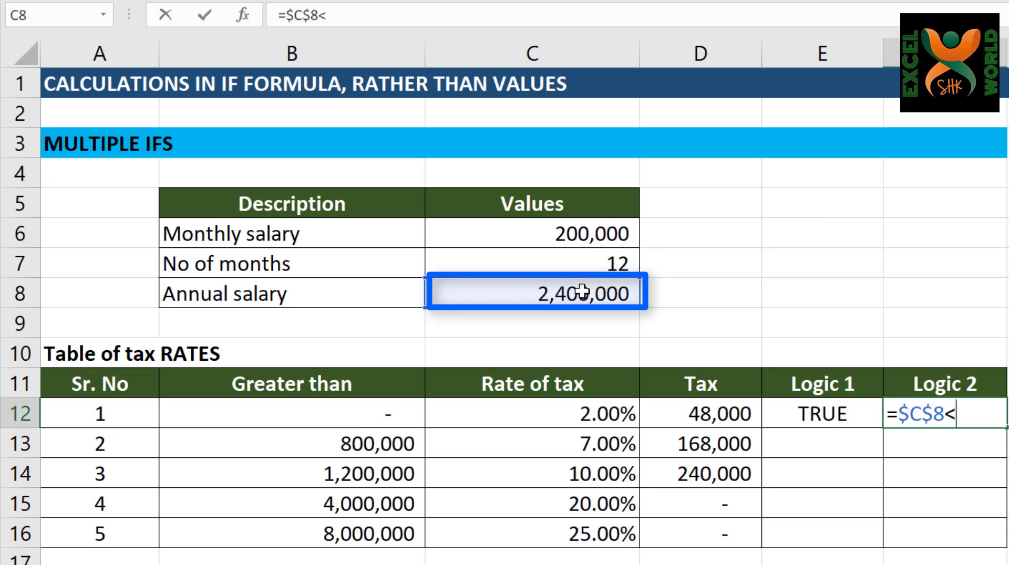
pyautogui.write('=')
pyautogui.click(411, 447)
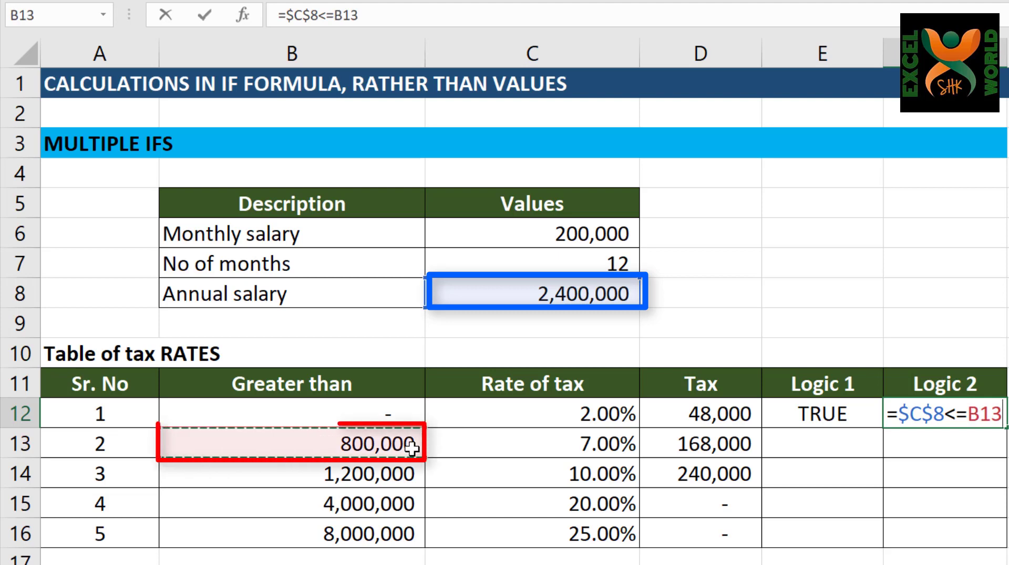
pyautogui.press('Return')
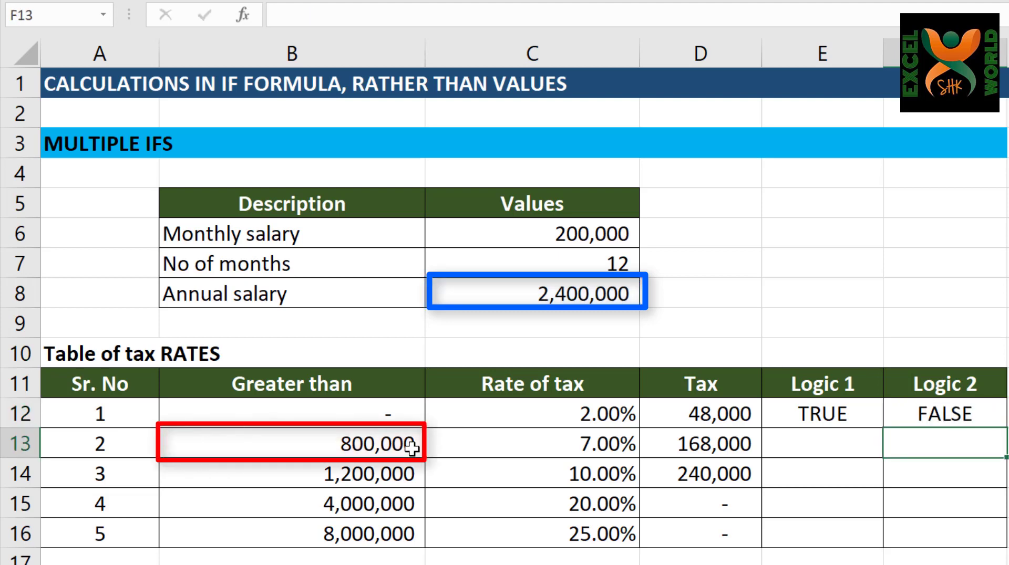
pyautogui.press('Up')
pyautogui.press('Left')
pyautogui.hotkey('shift', 'Right')
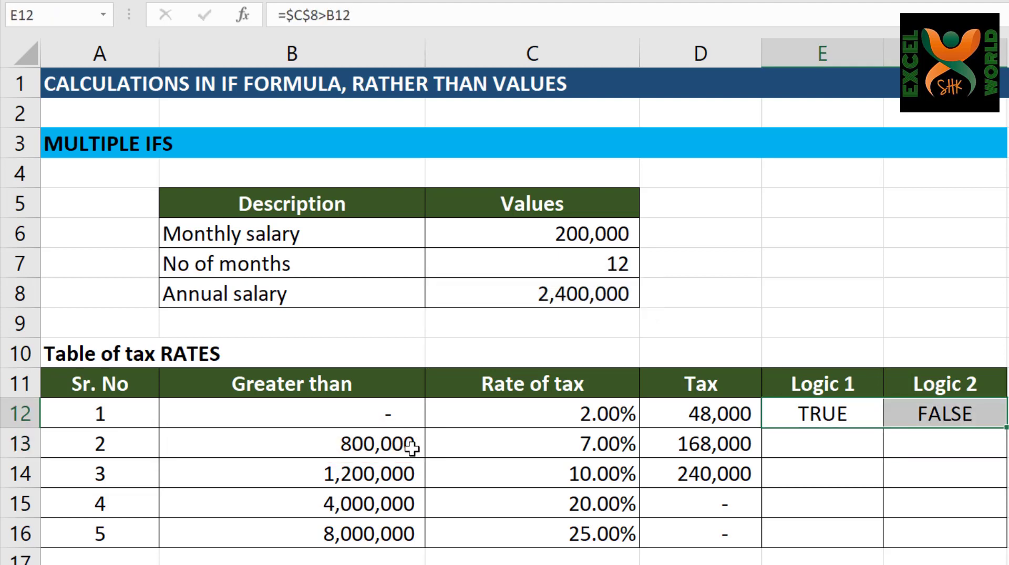
# Step: Copy the E12:F12 logic tests down to row 16 and check bracket 3's thresholds and rate
pyautogui.hotkey('ctrl', 'c')
pyautogui.hotkey('shift', 'Down')
pyautogui.hotkey('shift', 'Down')
pyautogui.hotkey('shift', 'Down')
pyautogui.hotkey('shift', 'Down')
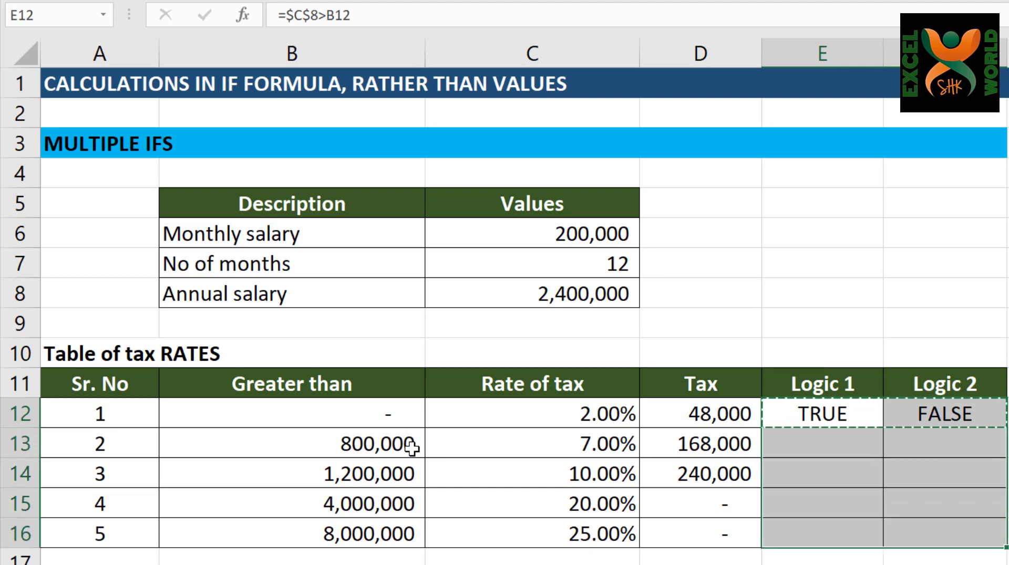
pyautogui.press('Return')
pyautogui.press('Down')
pyautogui.press('Down')
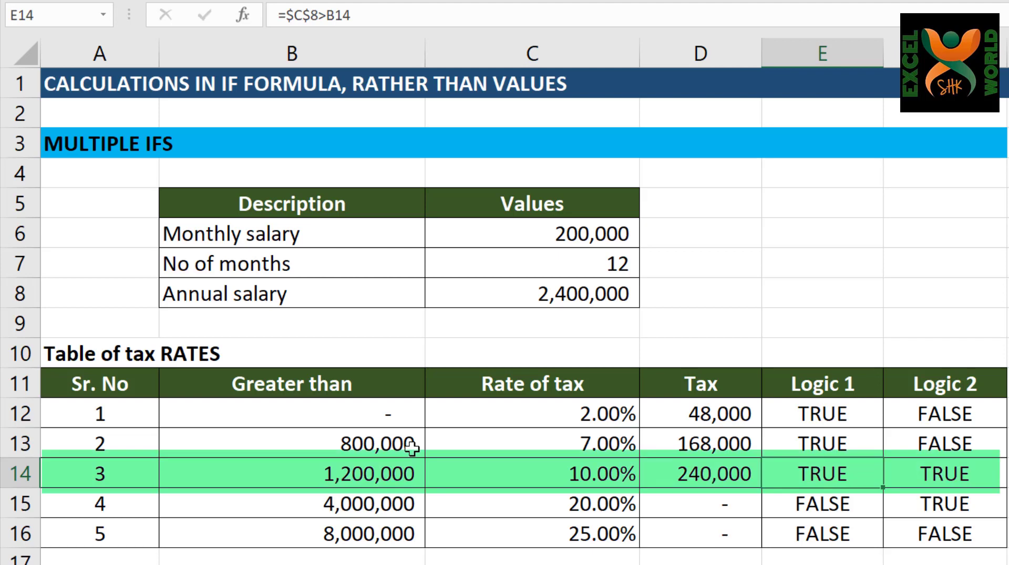
pyautogui.hotkey('shift', 'Right')
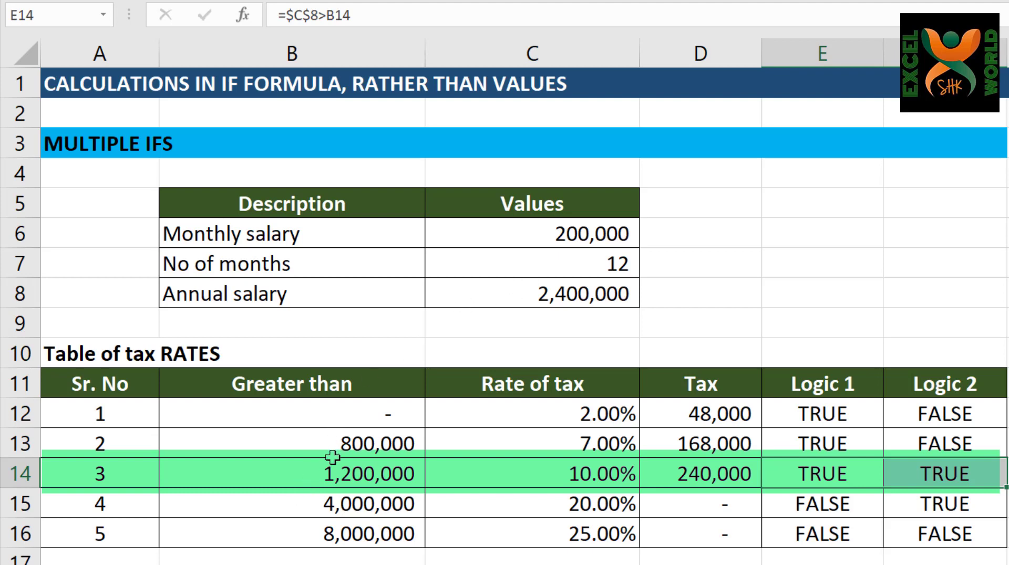
pyautogui.click(325, 474)
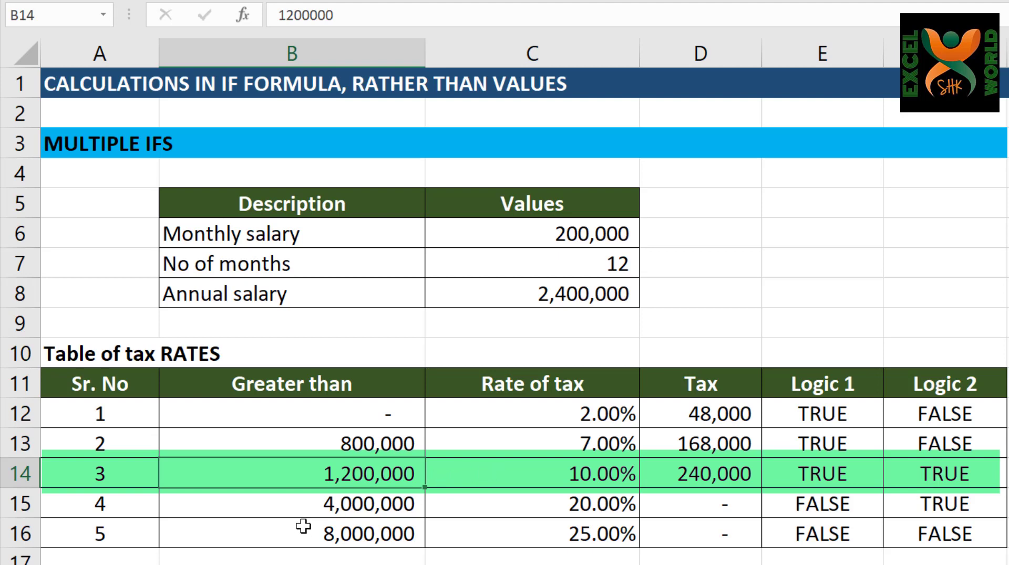
pyautogui.click(350, 508)
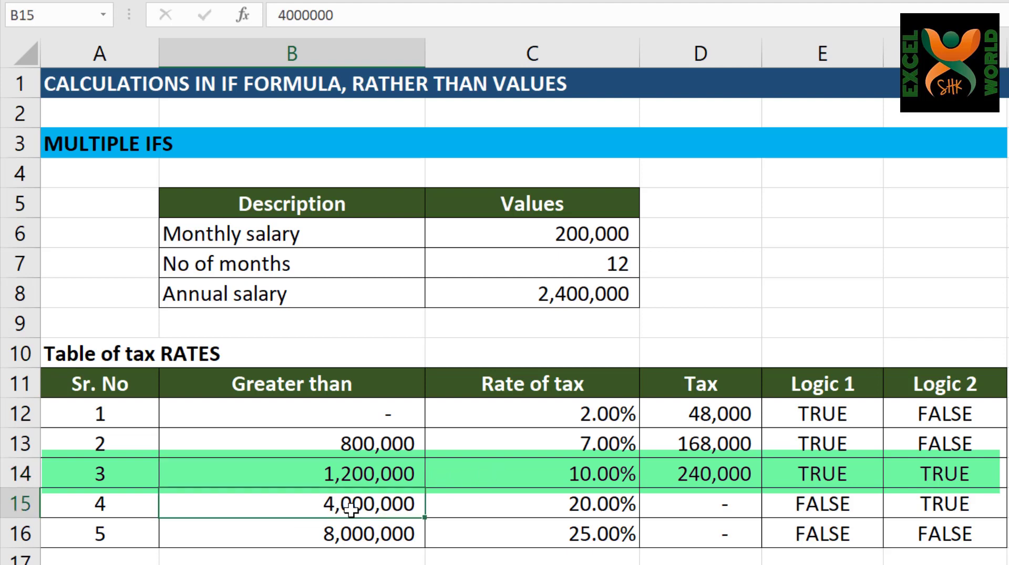
pyautogui.click(542, 466)
pyautogui.press('Right')
pyautogui.press('Right')
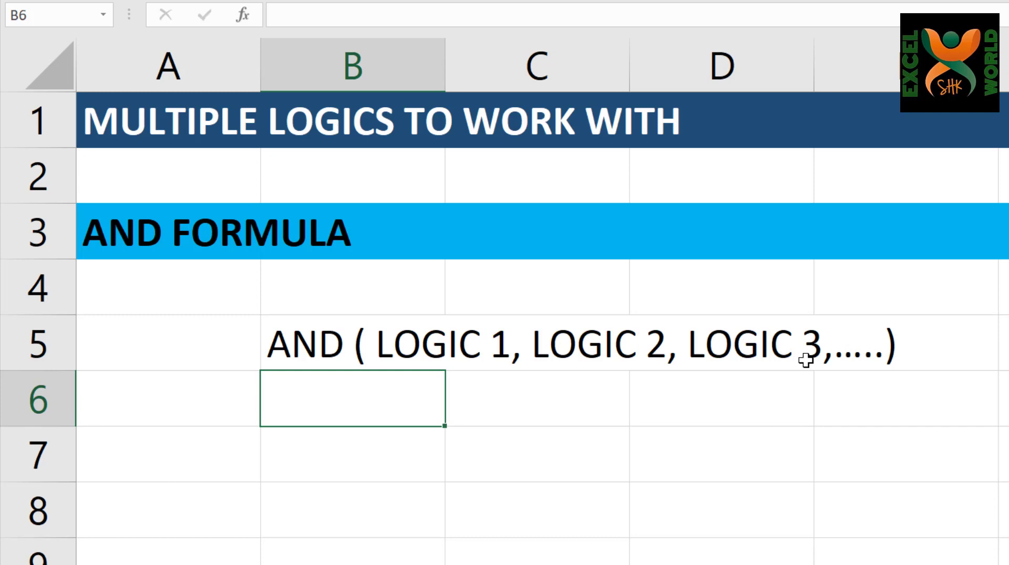
# Step: On the AND sheet, enter TRUE in B7 and FALSE in B8
pyautogui.press('Down')
pyautogui.write('TRUE')
pyautogui.press('Return')
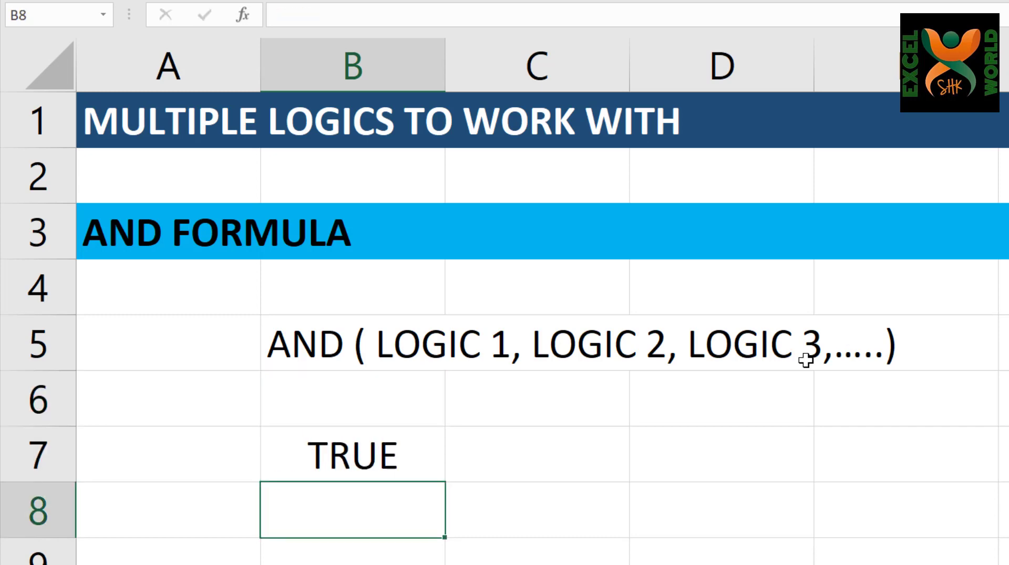
pyautogui.write('FALSE')
pyautogui.press('Return')
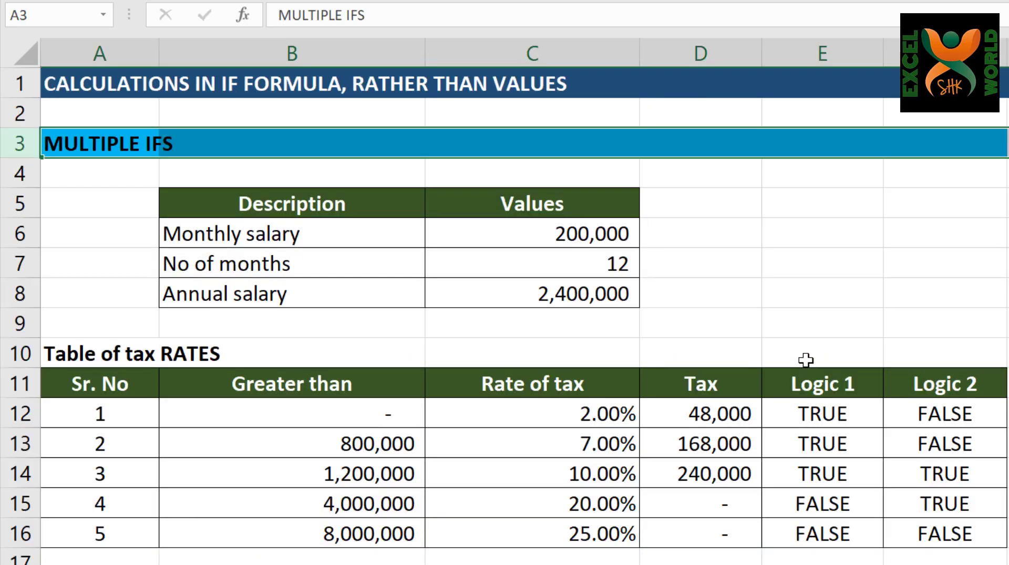
# Step: Copy the Logic 2 header into G11 and rename it AND
pyautogui.click(977, 384)
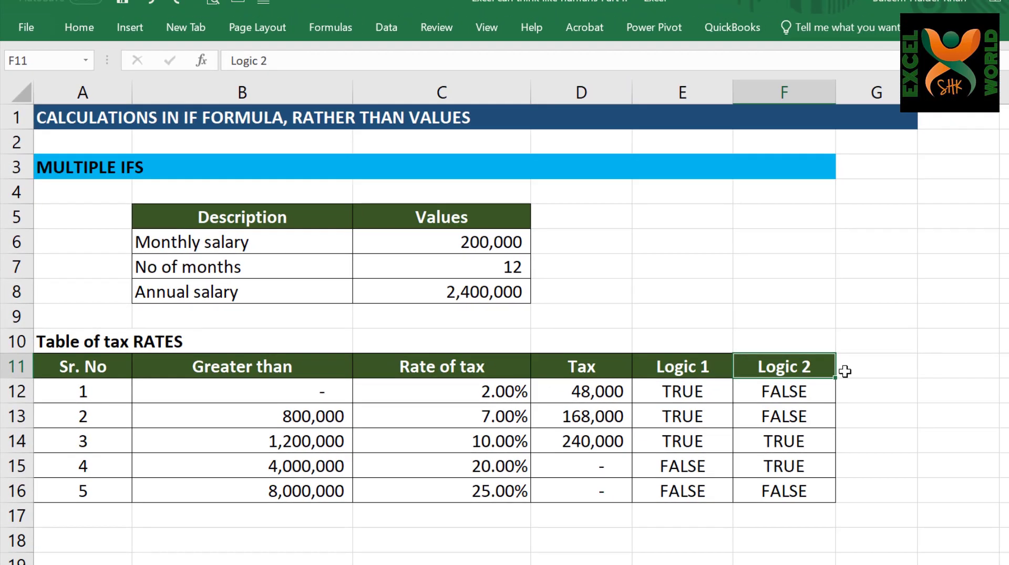
pyautogui.hotkey('ctrl', 'c')
pyautogui.click(845, 372)
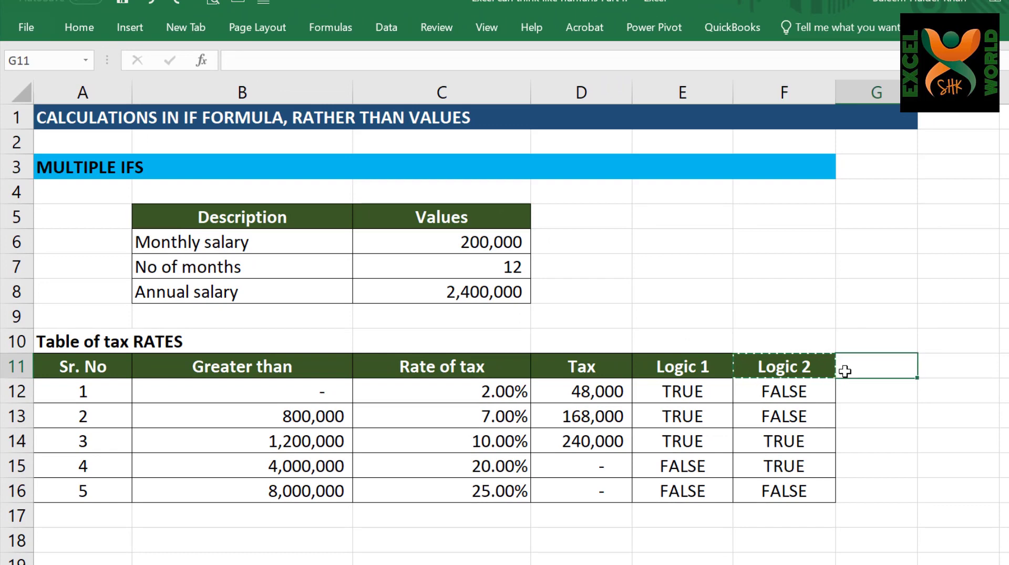
pyautogui.press('Return')
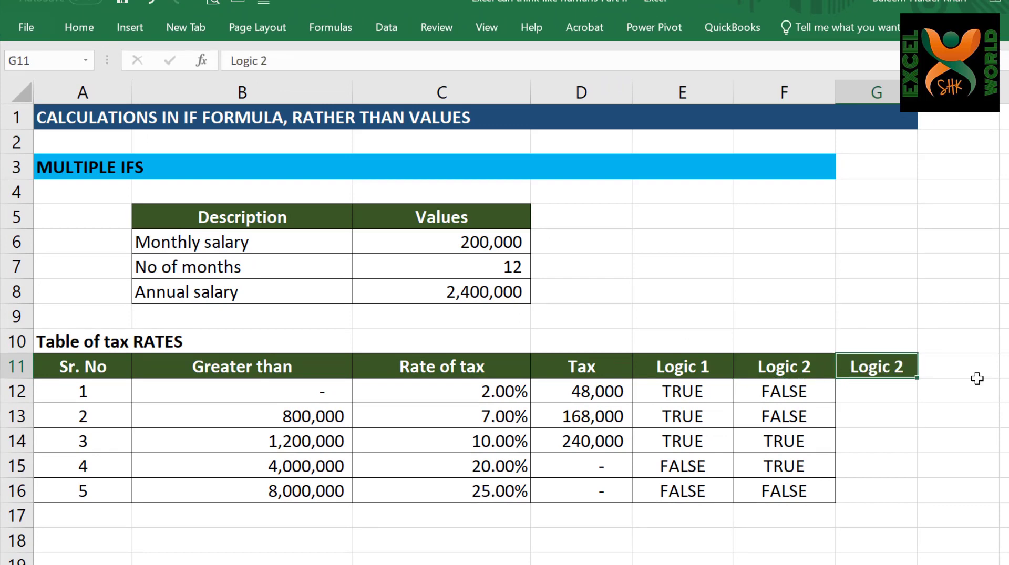
pyautogui.write('AND')
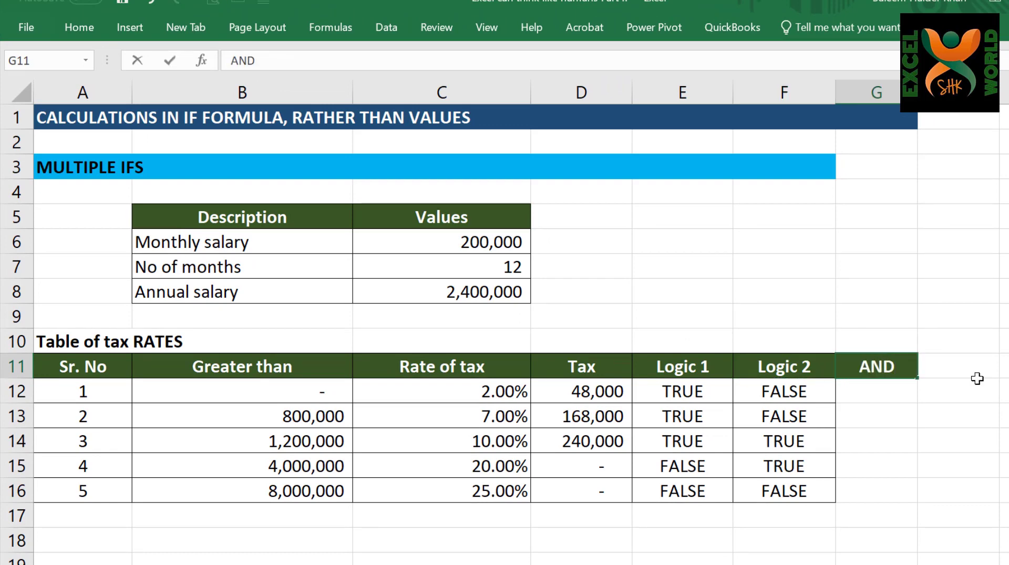
pyautogui.press('Return')
# Step: Write =AND($C$8>B12,$C$8<=B13) in G12, combining both bracket tests
pyautogui.write('=AND(')
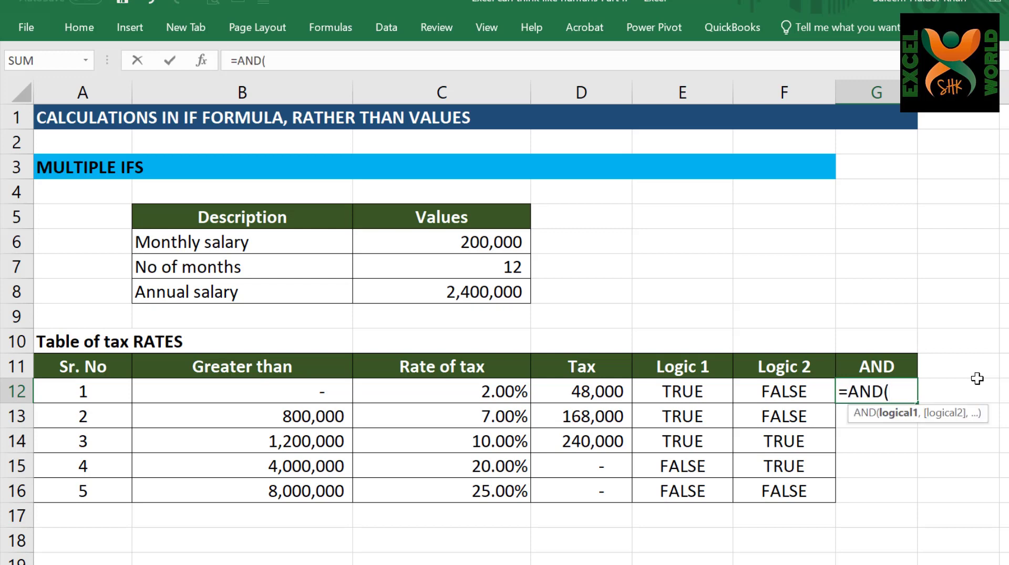
pyautogui.click(507, 292)
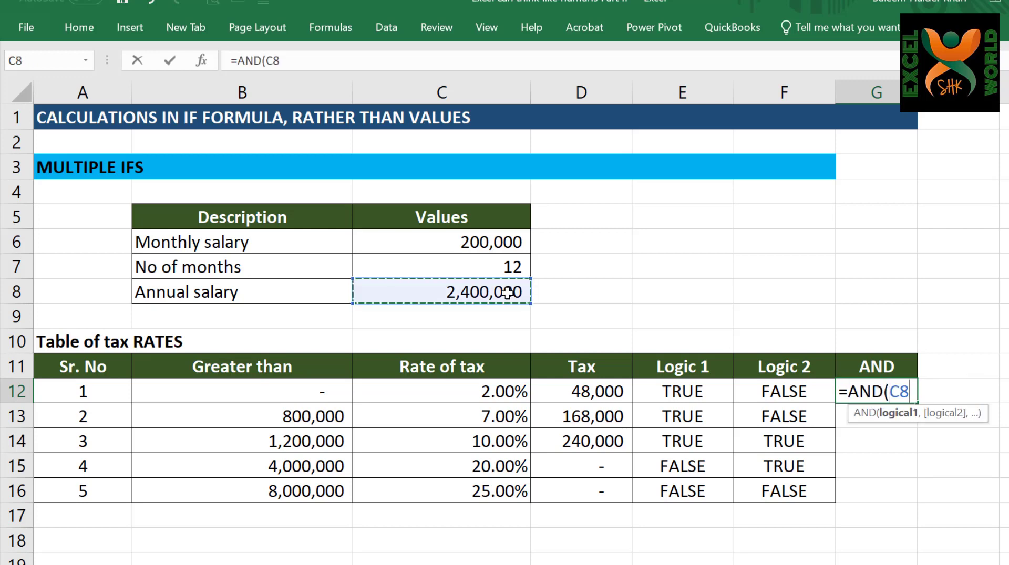
pyautogui.press('F4')
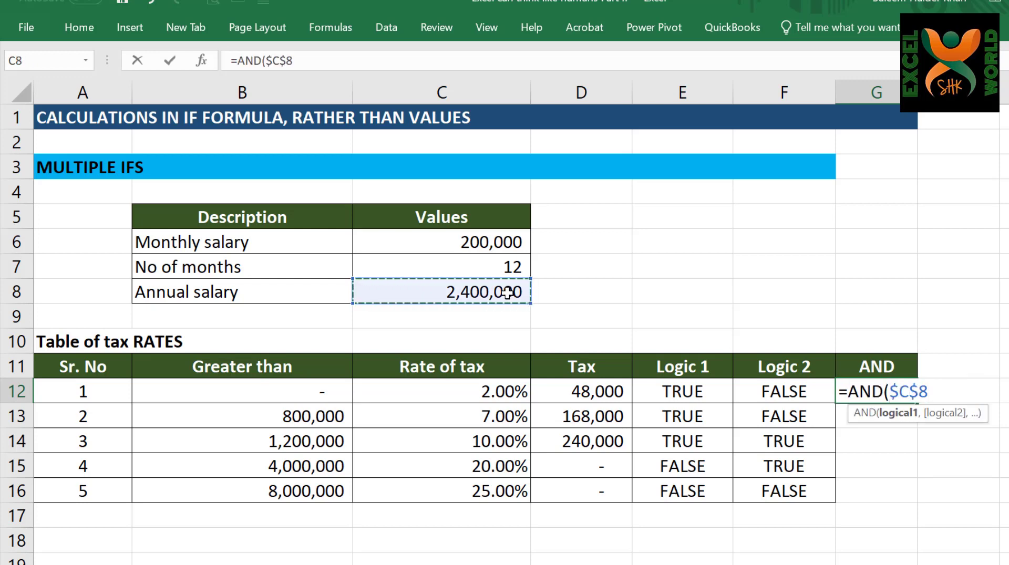
pyautogui.write('>')
pyautogui.click(311, 394)
pyautogui.write(',')
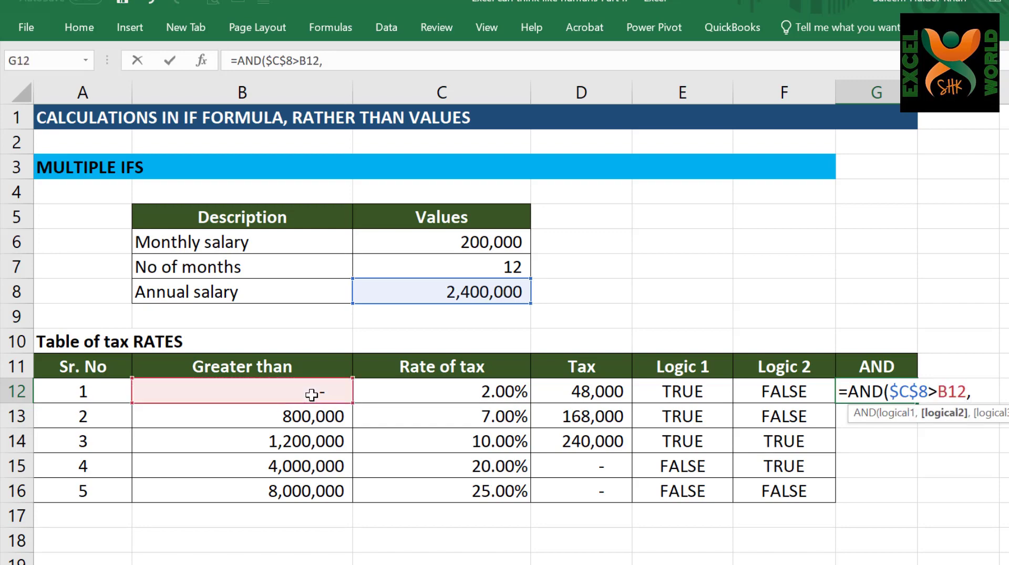
pyautogui.click(410, 293)
pyautogui.press('F4')
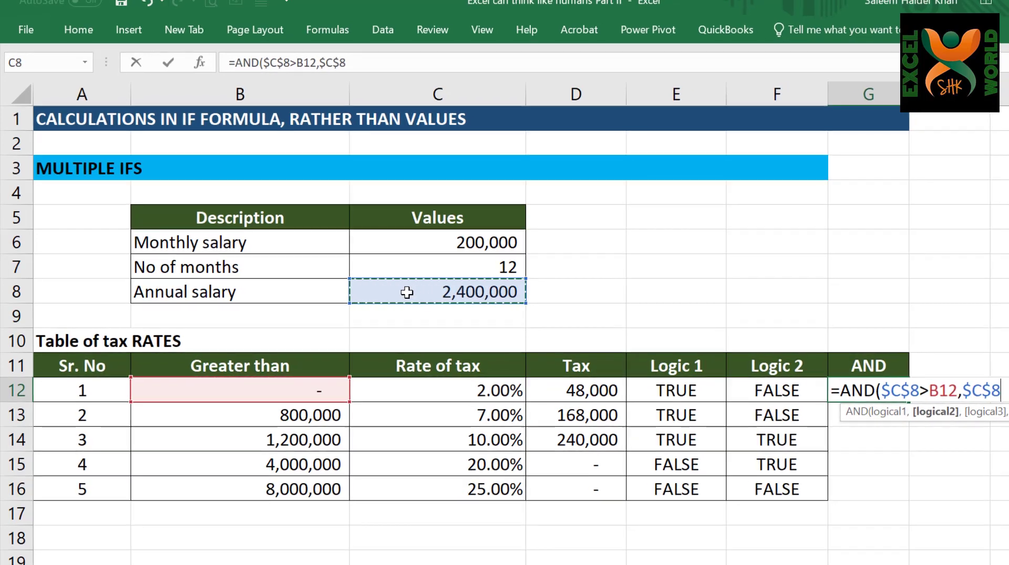
pyautogui.write('<')
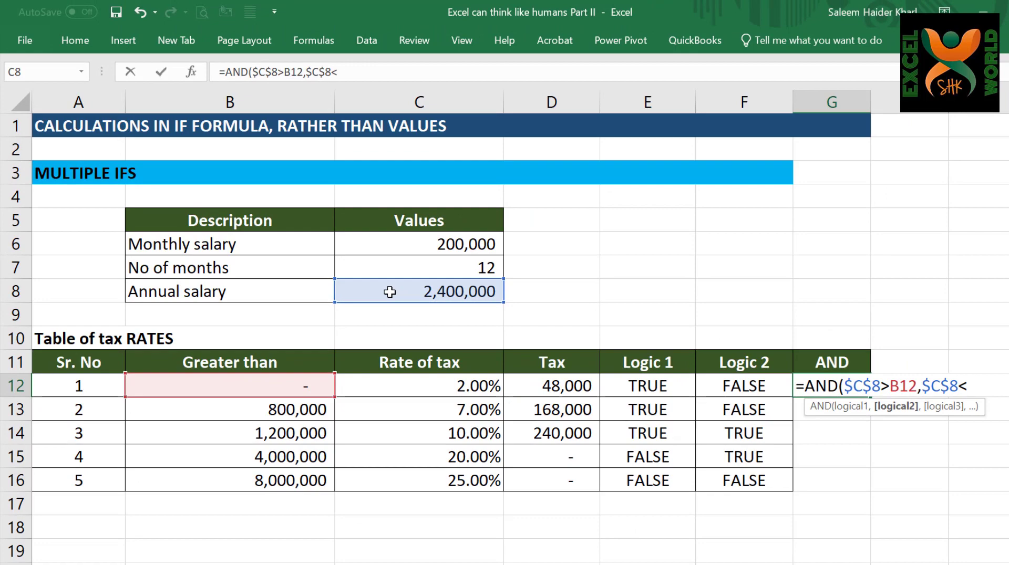
pyautogui.write('=')
pyautogui.click(241, 410)
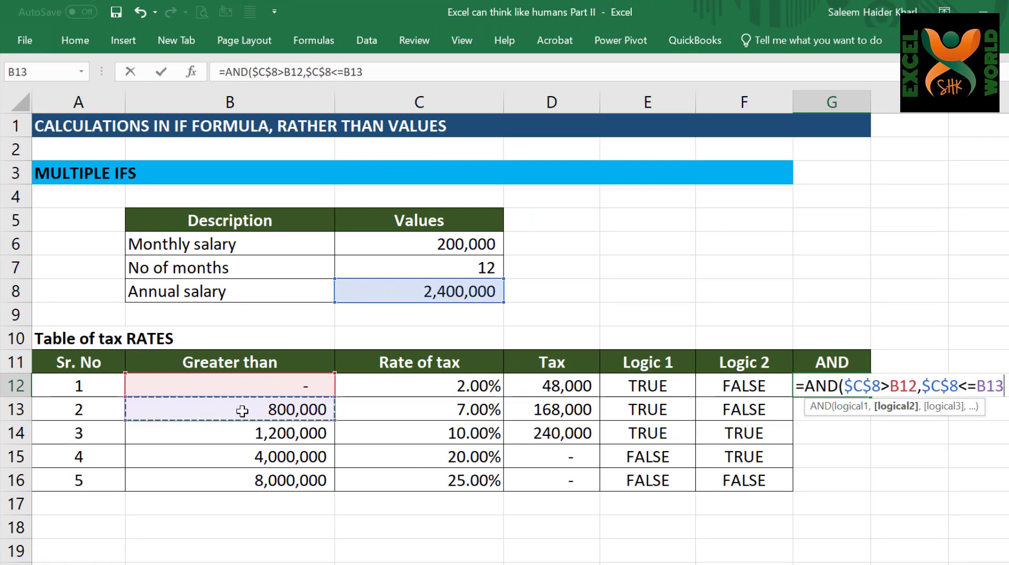
# Step: Commit the G12 AND formula and fill it down through G16
pyautogui.write(')')
pyautogui.press('Return')
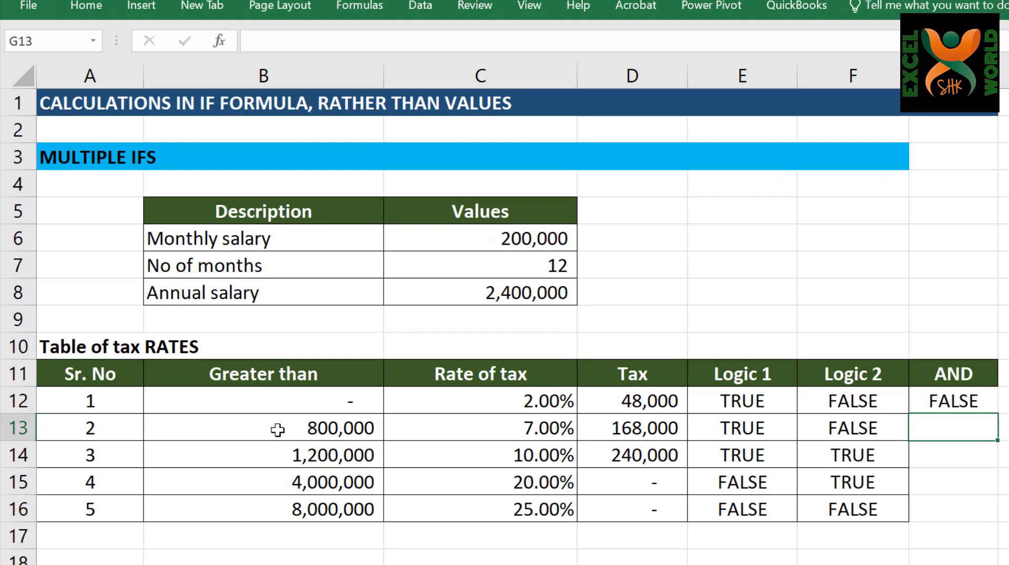
pyautogui.press('Up')
pyautogui.hotkey('ctrl', 'c')
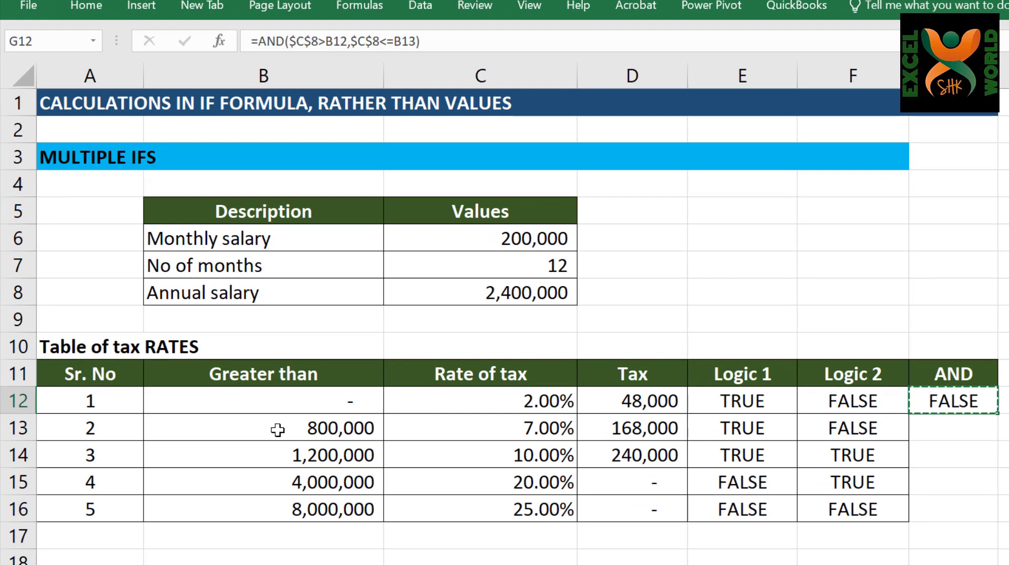
pyautogui.hotkey('shift', 'Down')
pyautogui.hotkey('shift', 'Down')
pyautogui.hotkey('shift', 'Down')
pyautogui.hotkey('shift', 'Down')
pyautogui.hotkey('ctrl', 'v')
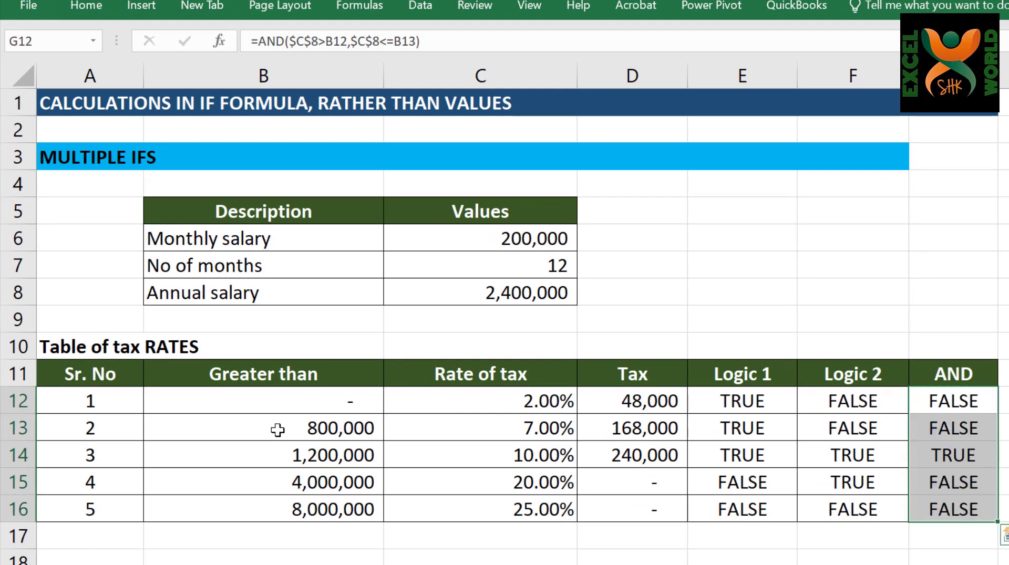
pyautogui.press('Down')
pyautogui.press('Down')
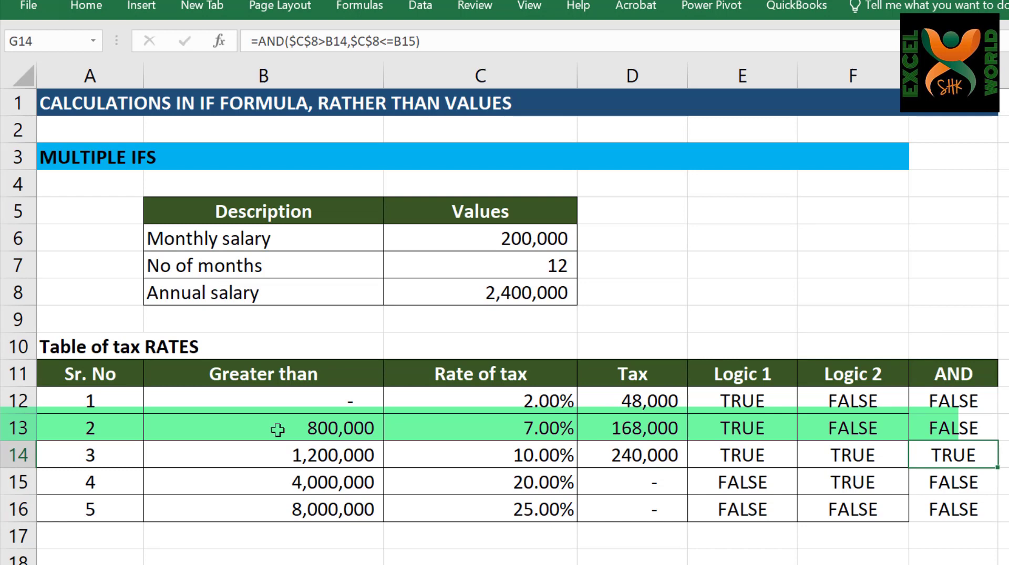
# Step: Set the monthly salary in C6 to 100,000 and inspect the D12 tax formula
pyautogui.click(543, 243)
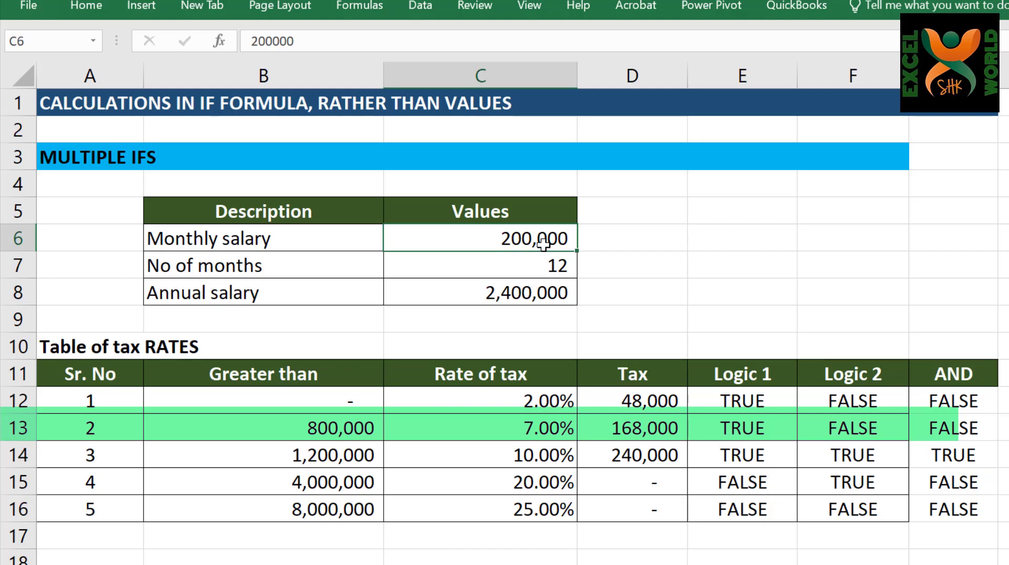
pyautogui.write('100000')
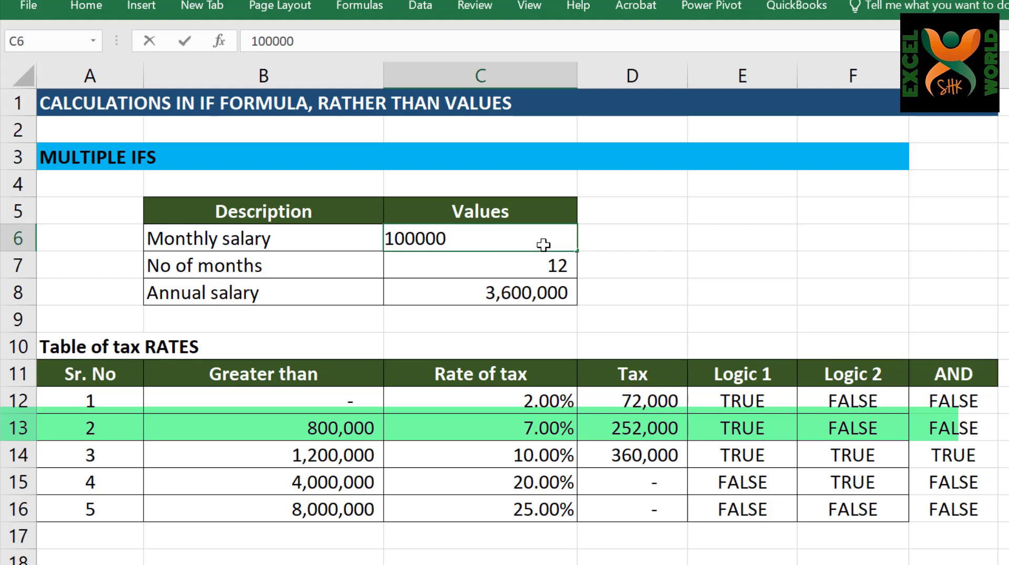
pyautogui.press('Return')
pyautogui.press('Down')
pyautogui.press('Down')
pyautogui.press('Down')
pyautogui.press('Down')
pyautogui.press('Down')
pyautogui.press('Down')
pyautogui.press('Down')
pyautogui.press('Left')
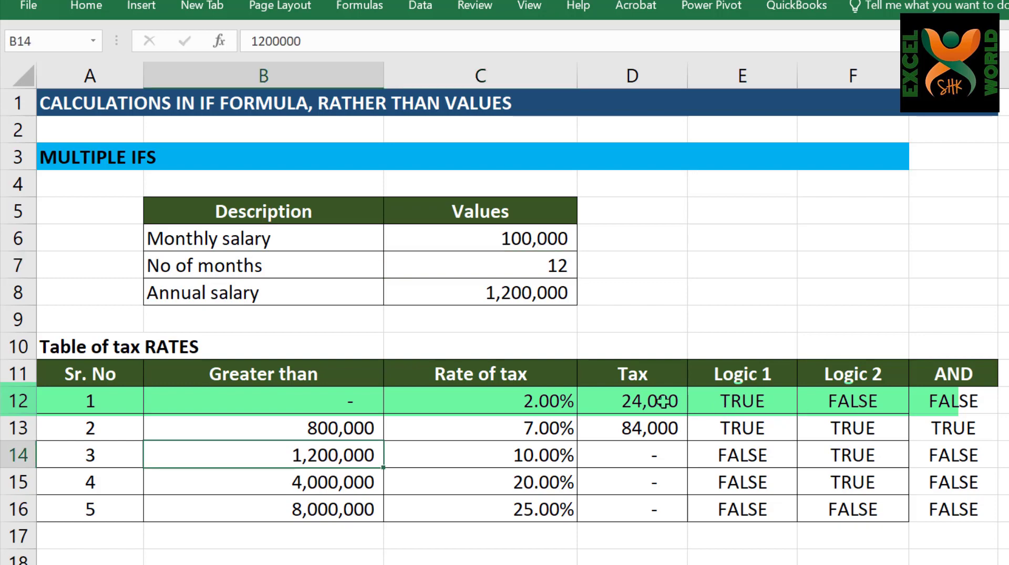
pyautogui.click(663, 401)
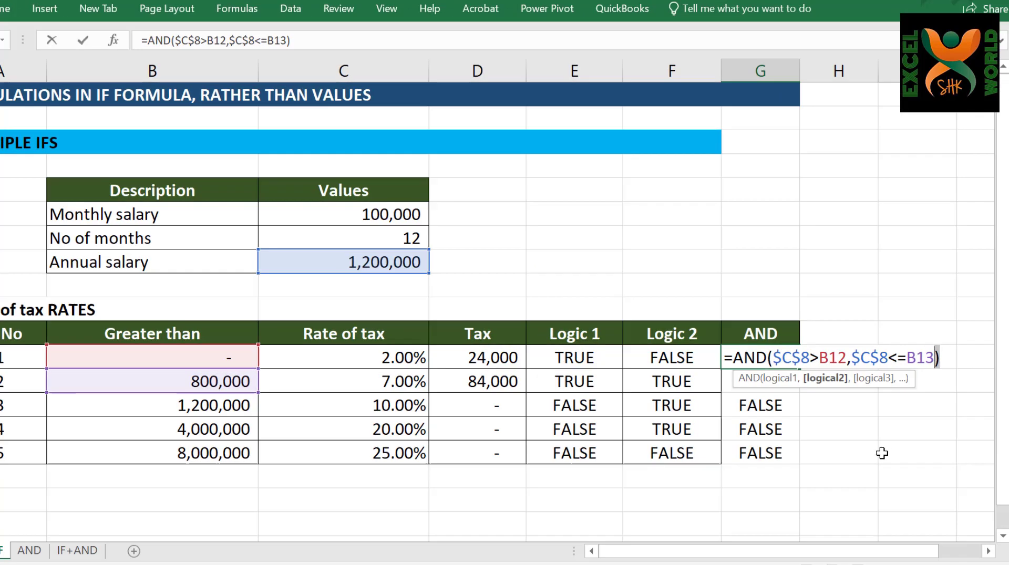
# Step: Replace D12's IF condition with the AND($C$8>B12,$C$8<=B13) test
pyautogui.hotkey('shift', 'Home')
pyautogui.hotkey('ctrl', 'c')
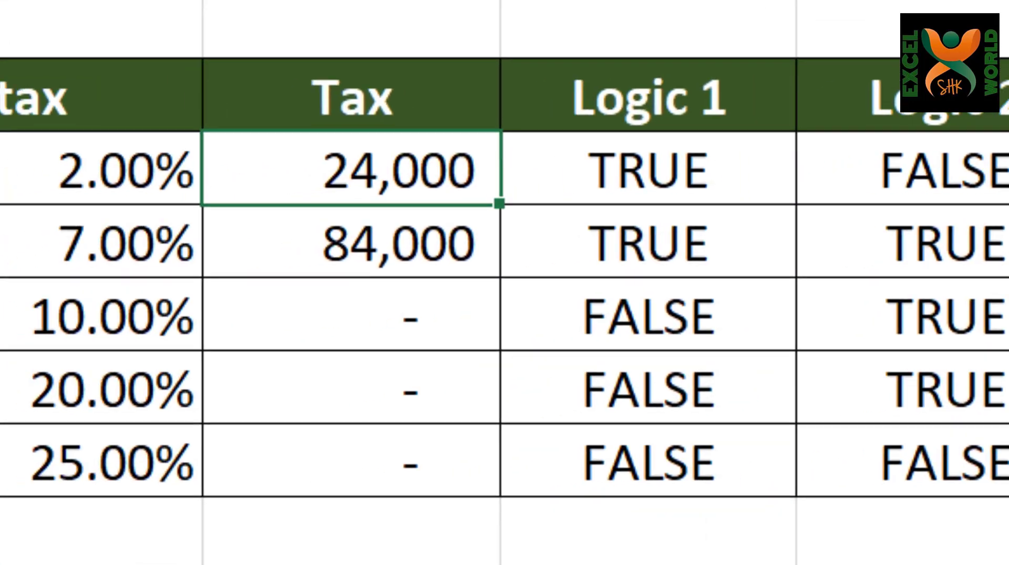
pyautogui.press('F2')
pyautogui.press('Left')
pyautogui.press('Left')
pyautogui.press('Left')
pyautogui.press('Left')
pyautogui.press('Left')
pyautogui.press('Left')
pyautogui.press('Left')
pyautogui.press('Left')
pyautogui.press('Left')
pyautogui.press('Left')
pyautogui.press('Left')
pyautogui.press('Left')
pyautogui.press('Left')
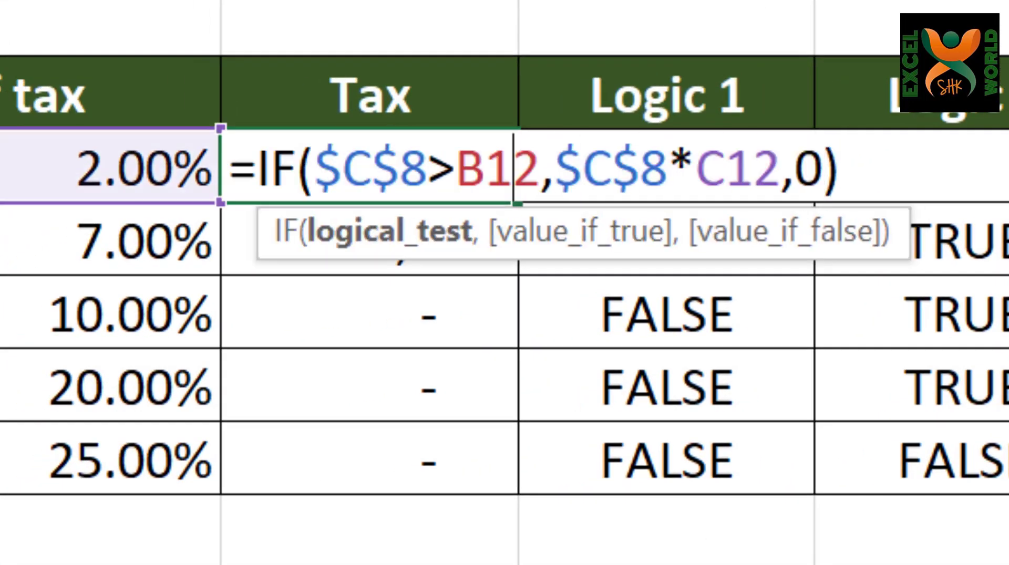
pyautogui.press('Right')
pyautogui.hotkey('shift', 'Left')
pyautogui.hotkey('shift', 'Left')
pyautogui.hotkey('shift', 'Left')
pyautogui.hotkey('shift', 'Left')
pyautogui.hotkey('shift', 'Left')
pyautogui.hotkey('shift', 'Left')
pyautogui.hotkey('shift', 'Left')
pyautogui.hotkey('shift', 'Left')
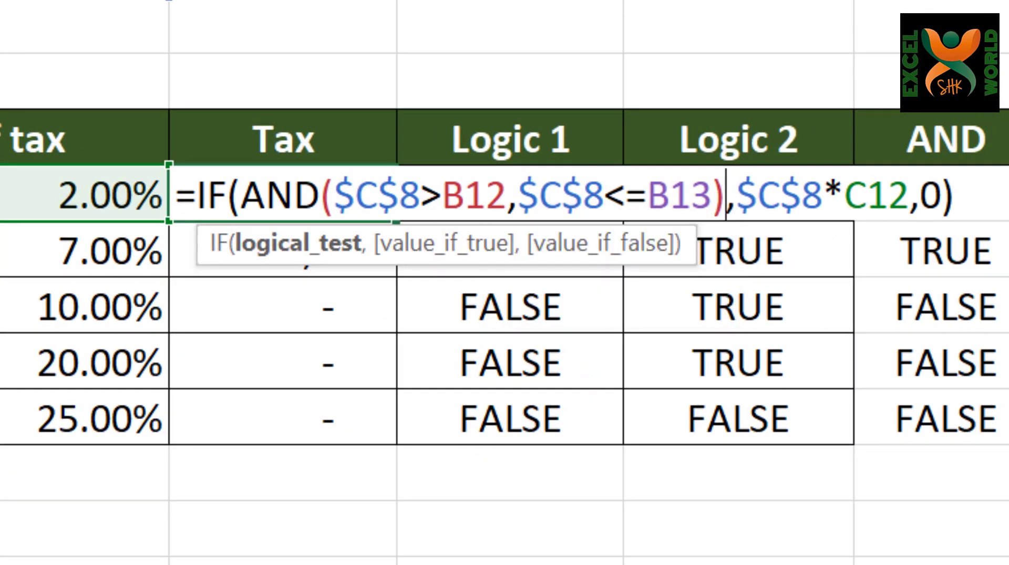
pyautogui.hotkey('ctrl', 'Return')
# Step: Copy the new D12 tax formula into D13:D16
pyautogui.click(283, 248)
pyautogui.click(283, 193)
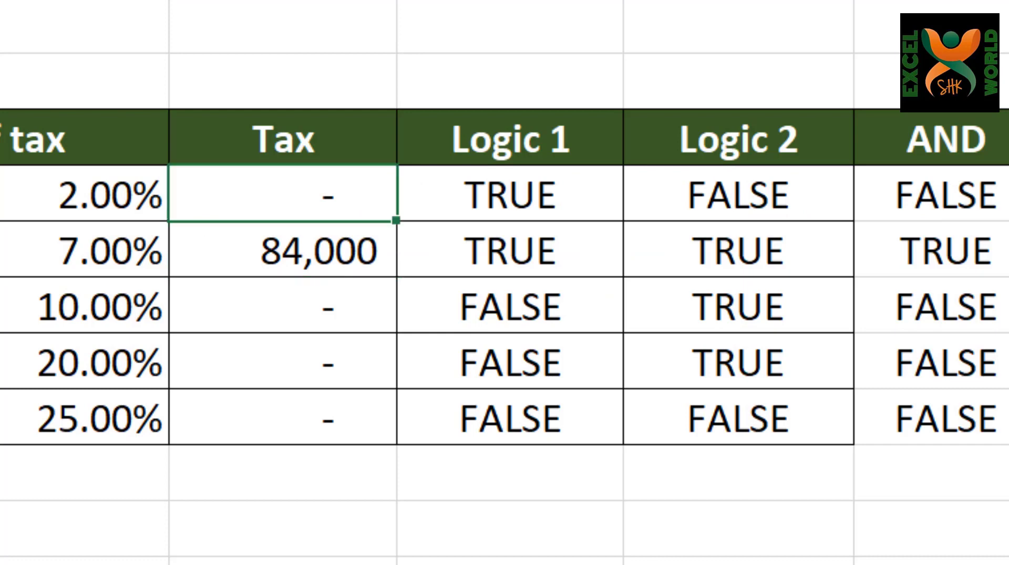
pyautogui.hotkey('ctrl', 'c')
pyautogui.hotkey('ctrl', 'shift', 'Down')
pyautogui.hotkey('ctrl', 'v')
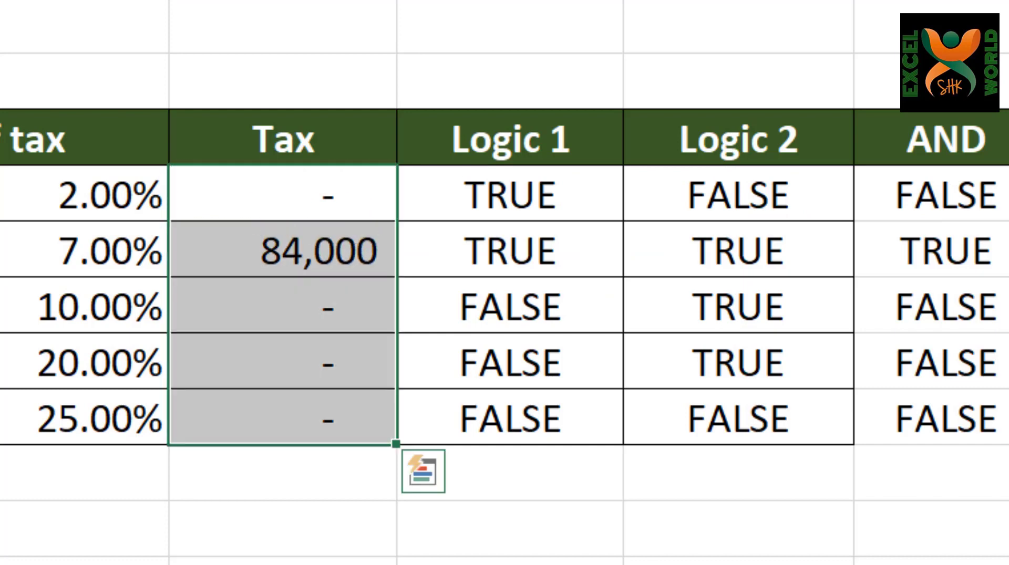
pyautogui.click(282, 137)
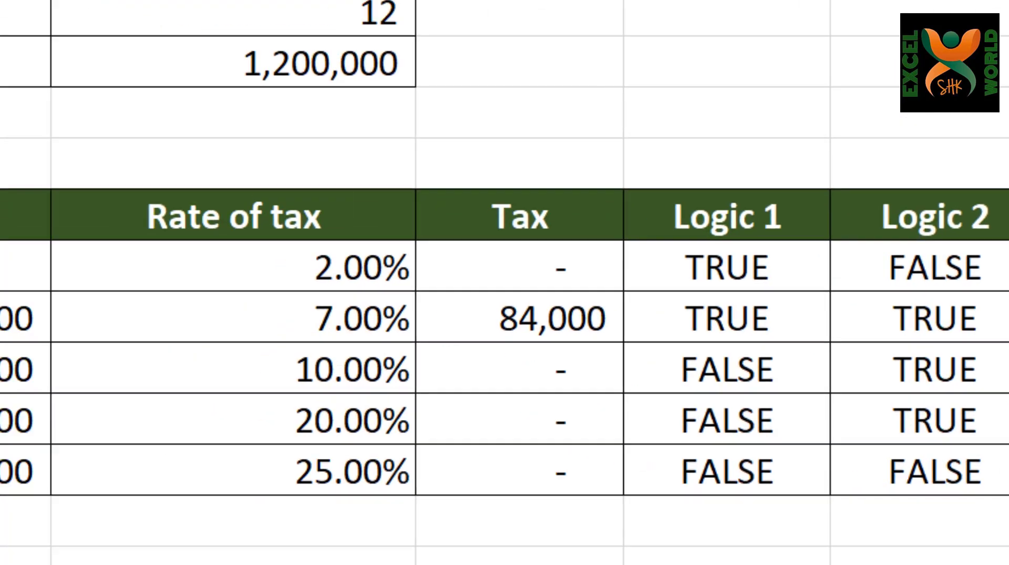
# Step: Change the monthly salary in C6 to 500,000, then to 700,000
pyautogui.write('500')
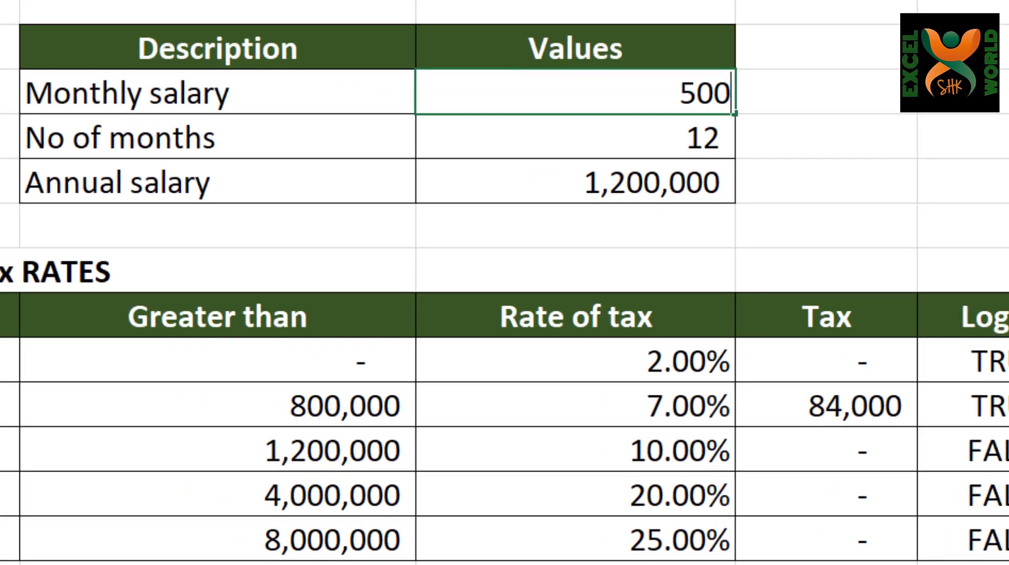
pyautogui.write('000')
pyautogui.press('Return')
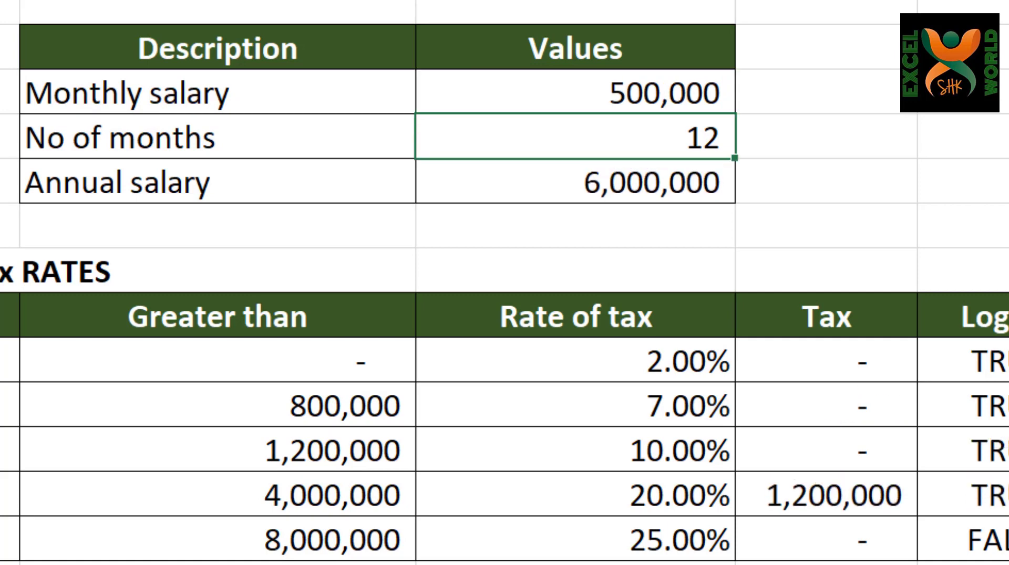
pyautogui.click(574, 92)
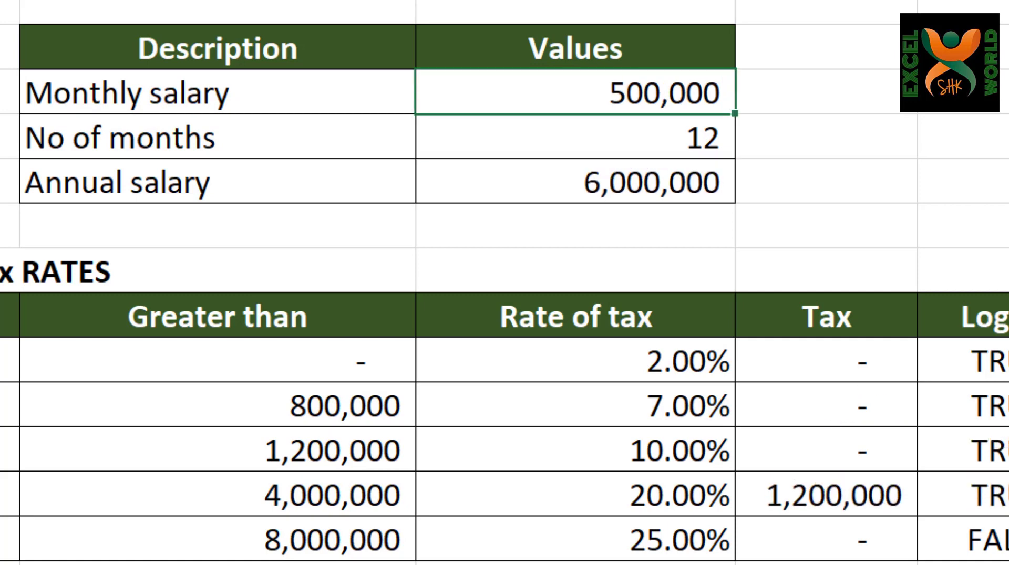
pyautogui.write('70000')
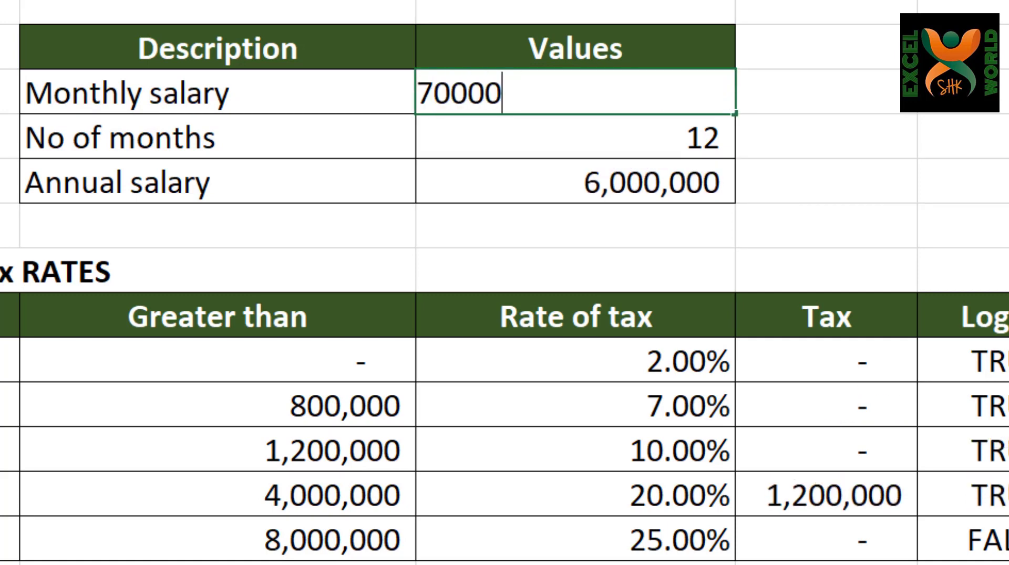
pyautogui.write('0')
pyautogui.press('Return')
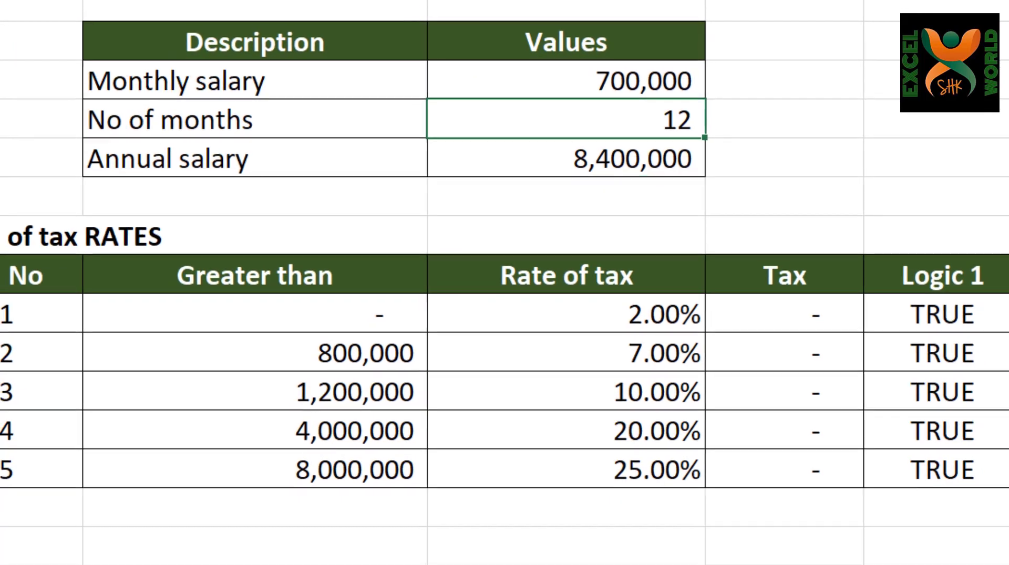
# Step: Move to the top bracket's Tax cell D16 and open its formula for editing
pyautogui.press('Down')
pyautogui.press('Down')
pyautogui.press('Down')
pyautogui.press('Down')
pyautogui.press('Down')
pyautogui.press('Down')
pyautogui.press('Down')
pyautogui.press('Down')
pyautogui.press('Down')
pyautogui.press('Down')
pyautogui.press('Up')
pyautogui.press('Up')
pyautogui.press('Right')
pyautogui.press('Right')
pyautogui.press('Right')
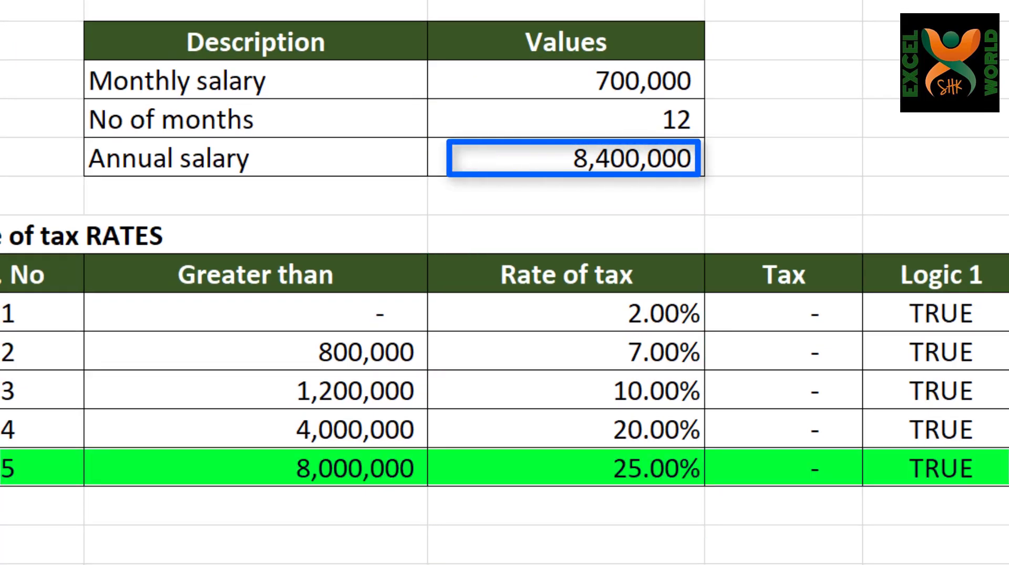
pyautogui.press('Left')
pyautogui.press('Left')
pyautogui.press('F2')
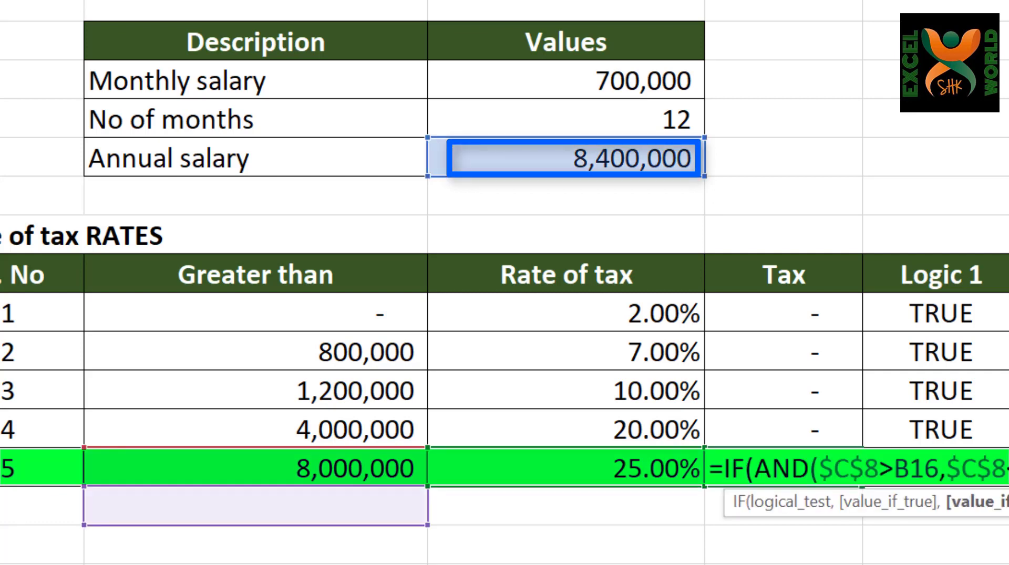
pyautogui.press('Left')
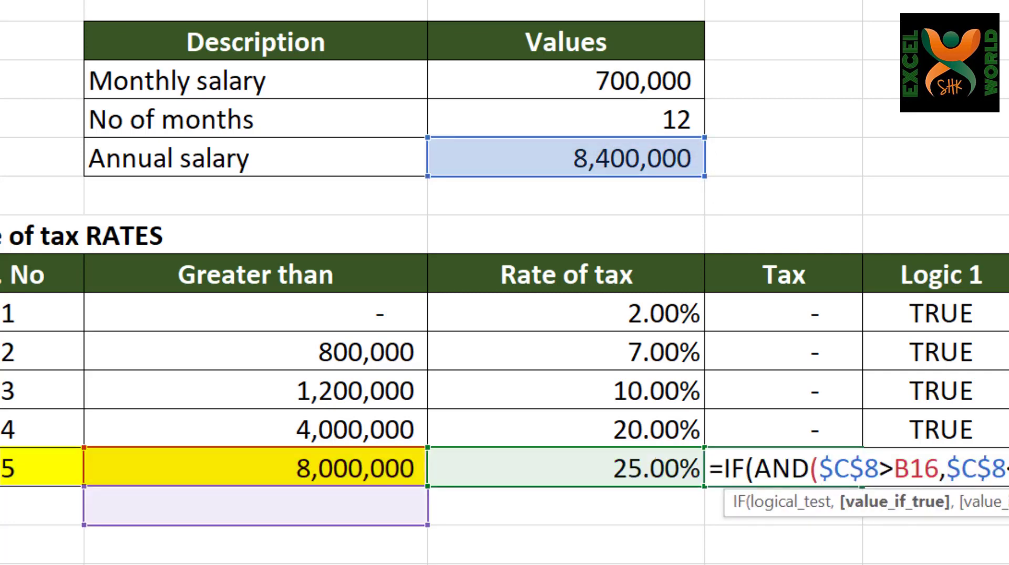
# Step: Clear D16 and start a plain IF testing whether annual salary C8 exceeds the 8,000,000 threshold B16
pyautogui.press('Escape')
pyautogui.press('F2')
pyautogui.press('Escape')
pyautogui.write('=if')
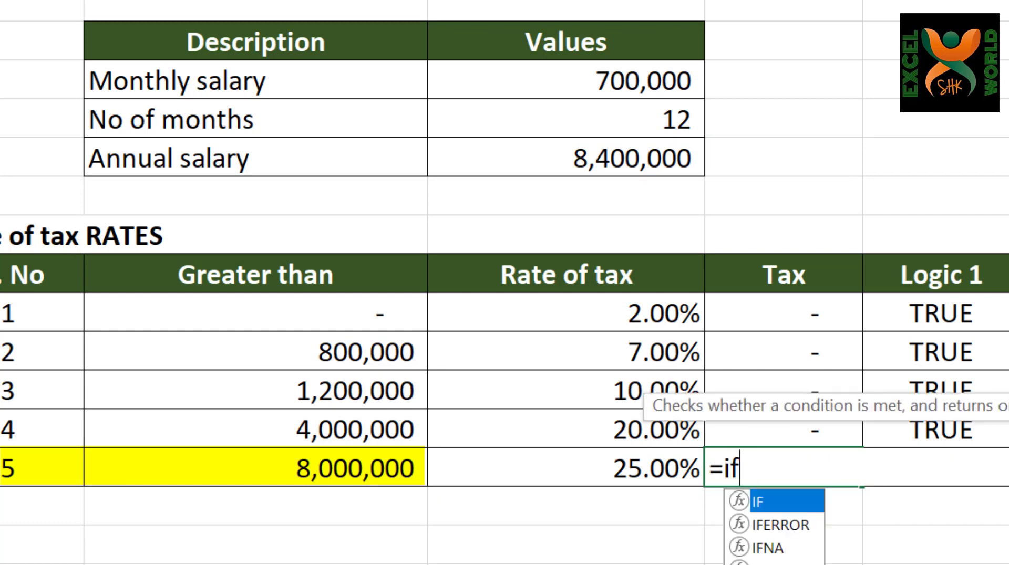
pyautogui.press('Tab')
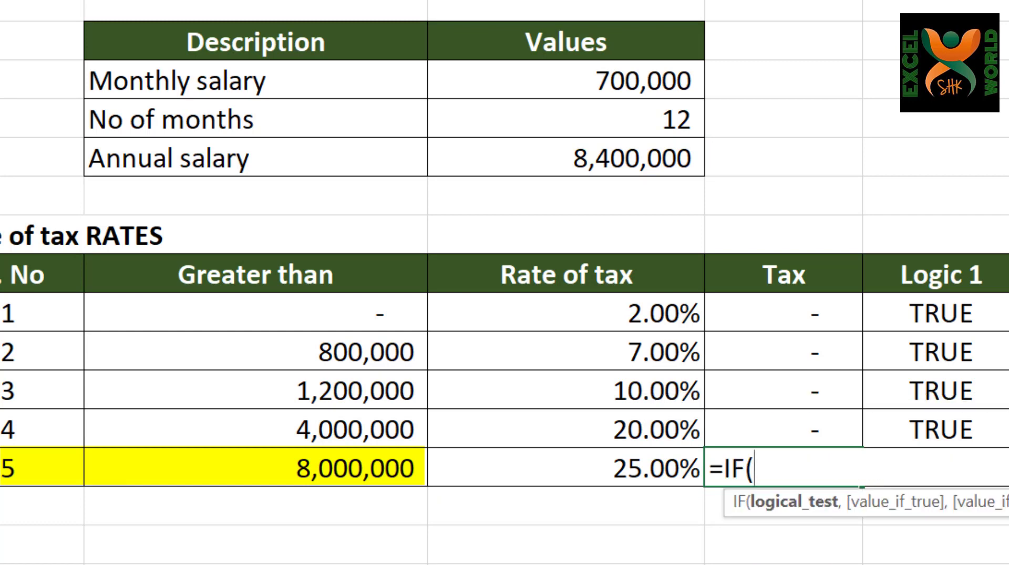
pyautogui.click(652, 158)
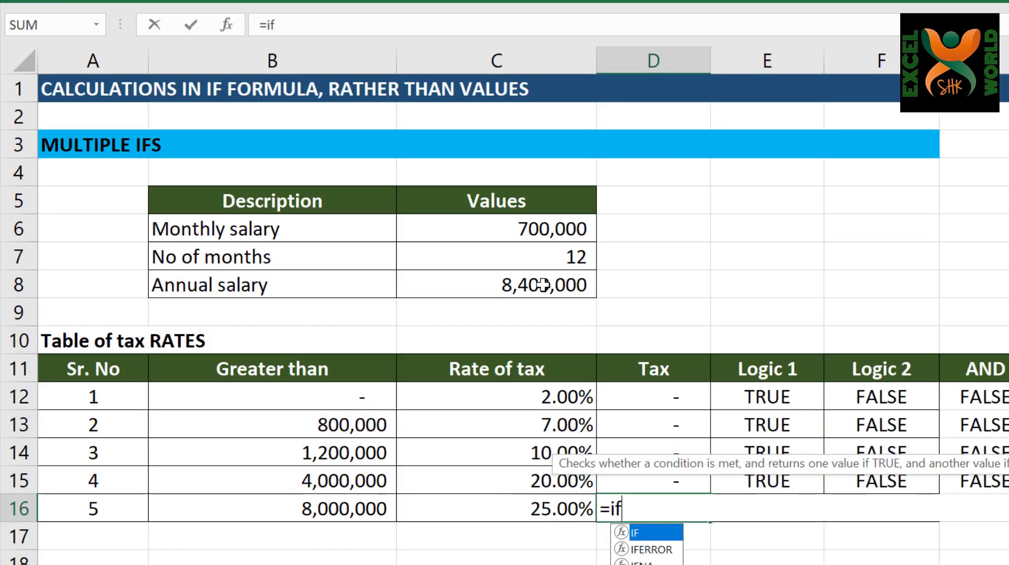
pyautogui.press('Tab')
pyautogui.click(543, 284)
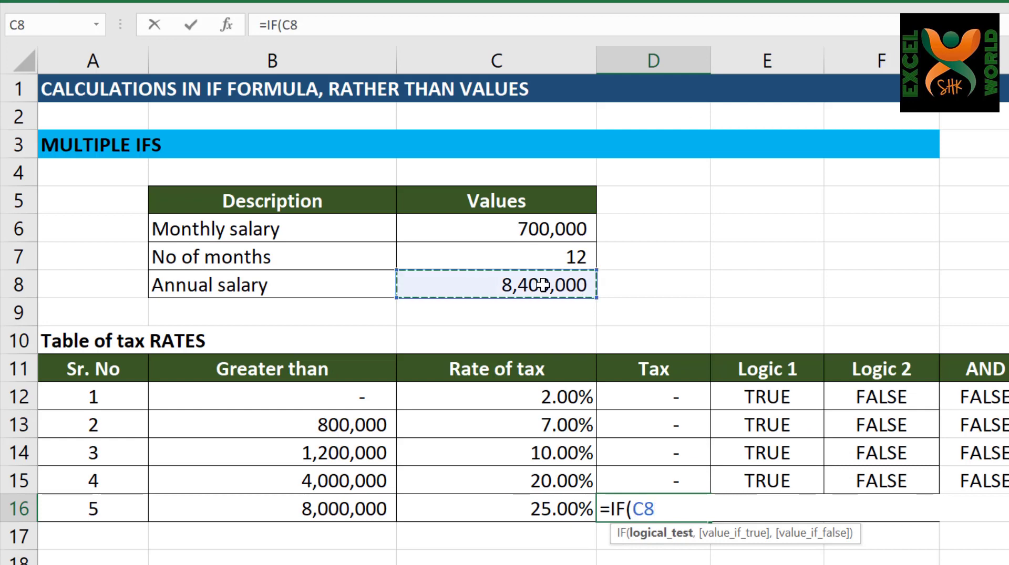
pyautogui.write('>')
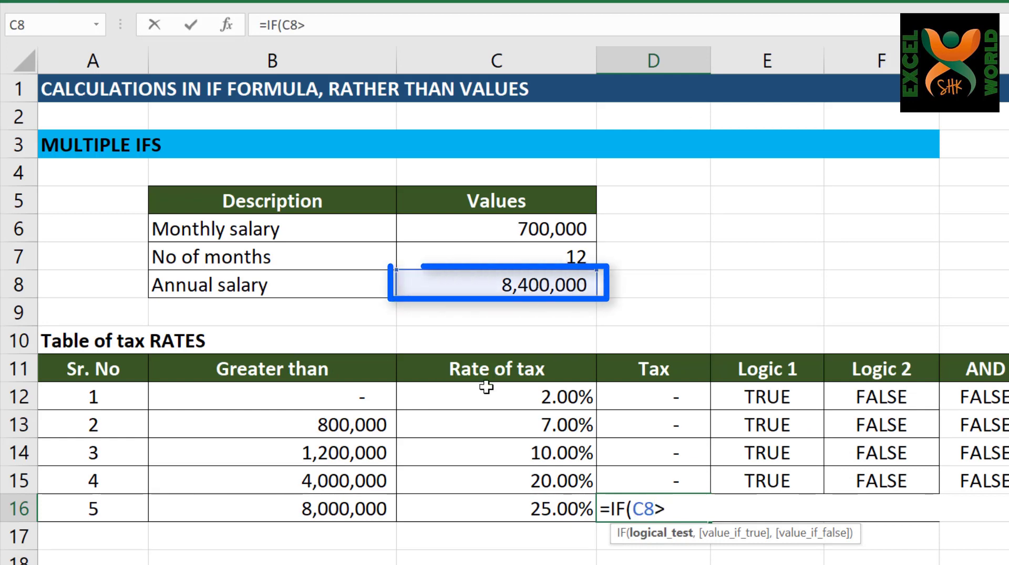
pyautogui.click(377, 509)
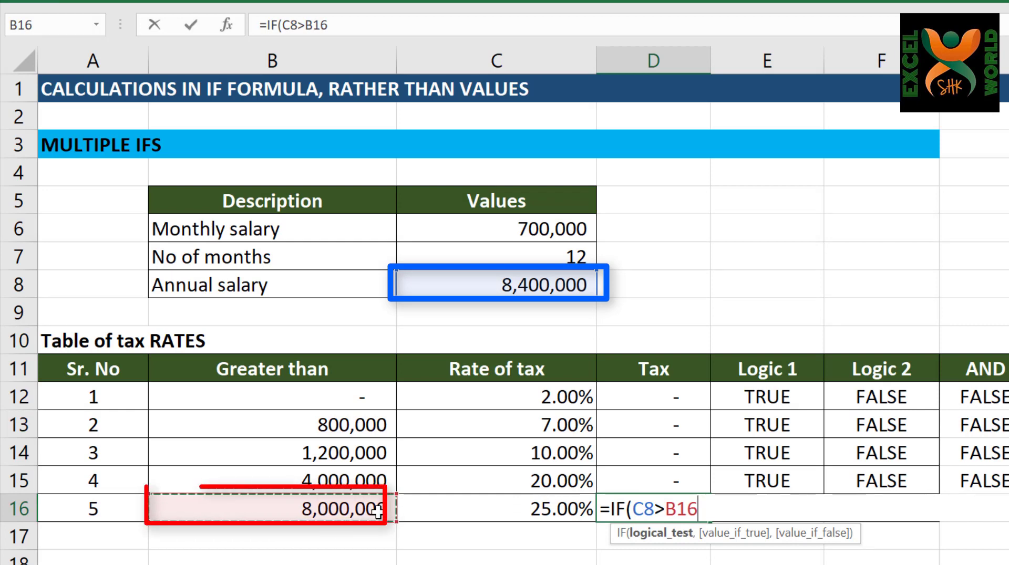
# Step: Finish D16 as =IF(C8>B16,C8*C16,0), taxing at 25.00% to show 2,100,000
pyautogui.write(',')
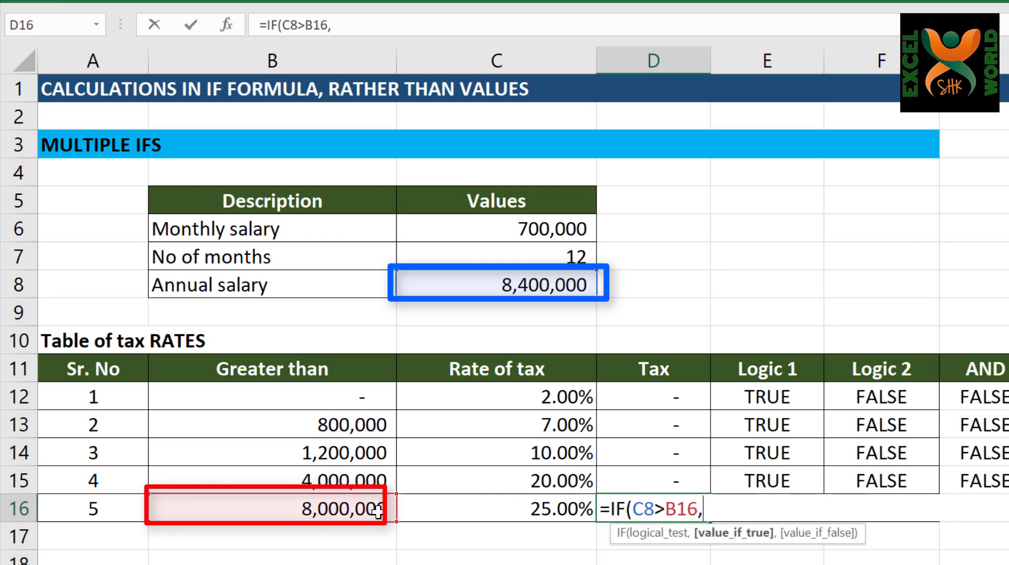
pyautogui.click(530, 286)
pyautogui.write('*')
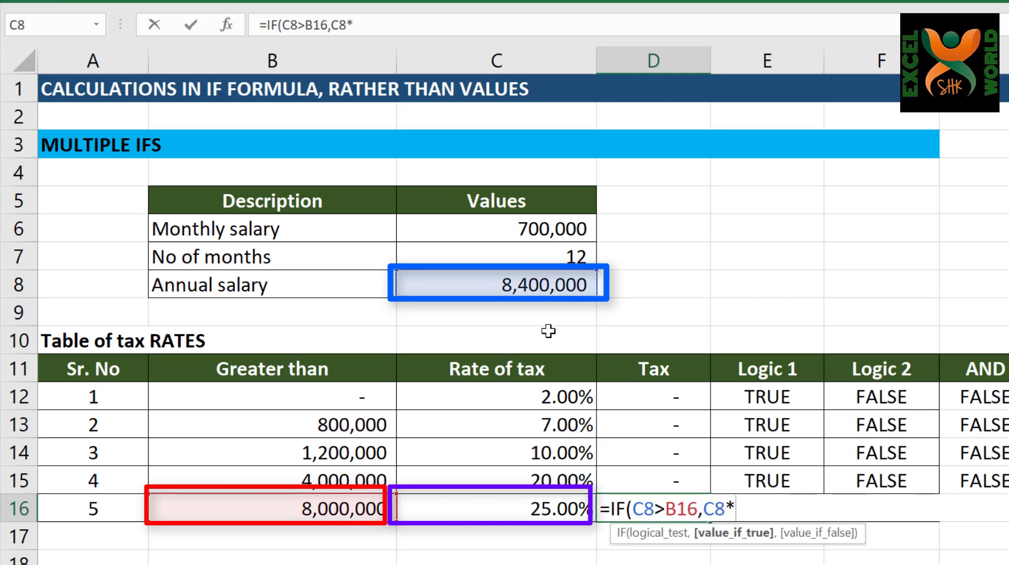
pyautogui.click(537, 510)
pyautogui.write(',0)')
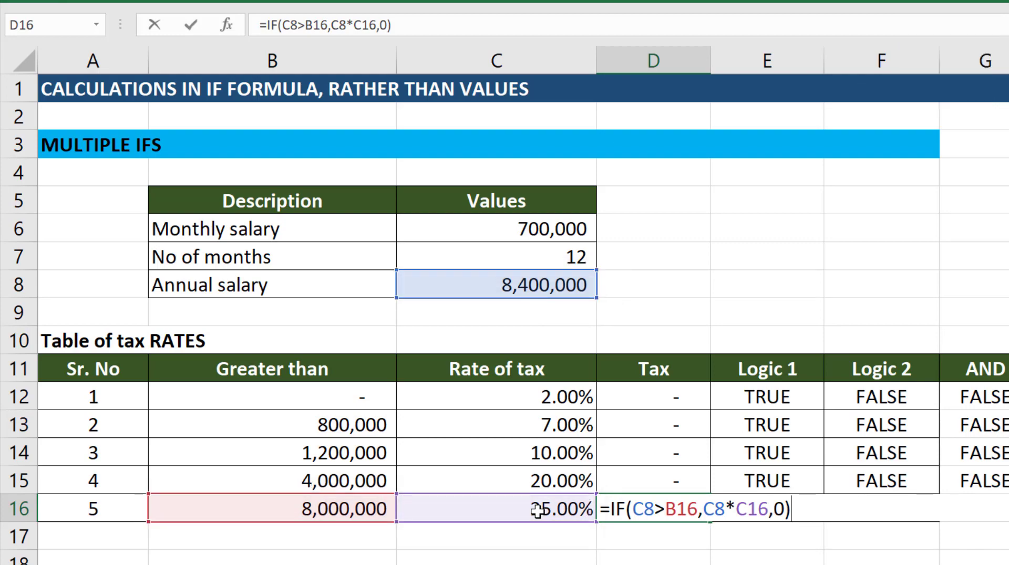
pyautogui.press('Return')
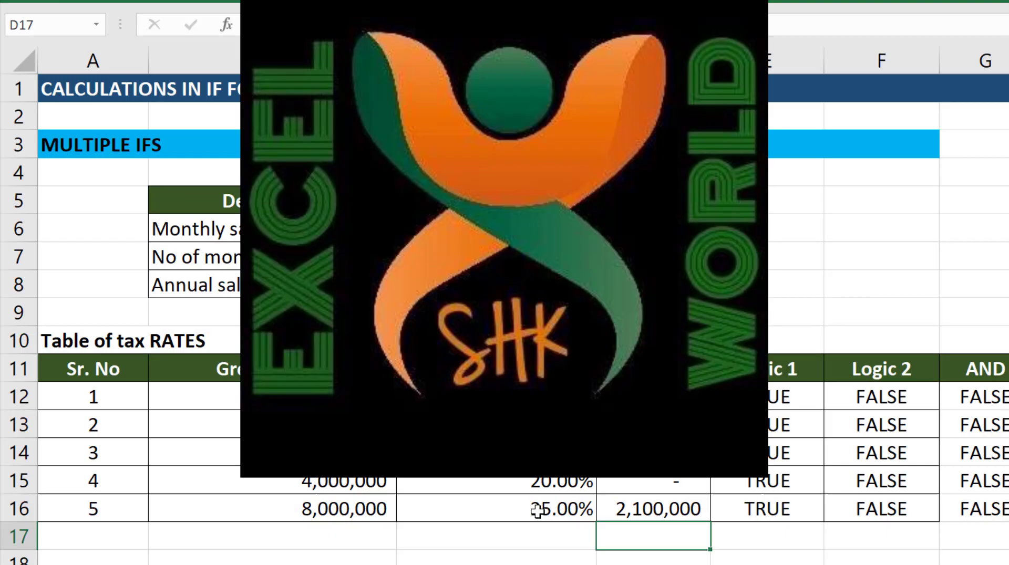